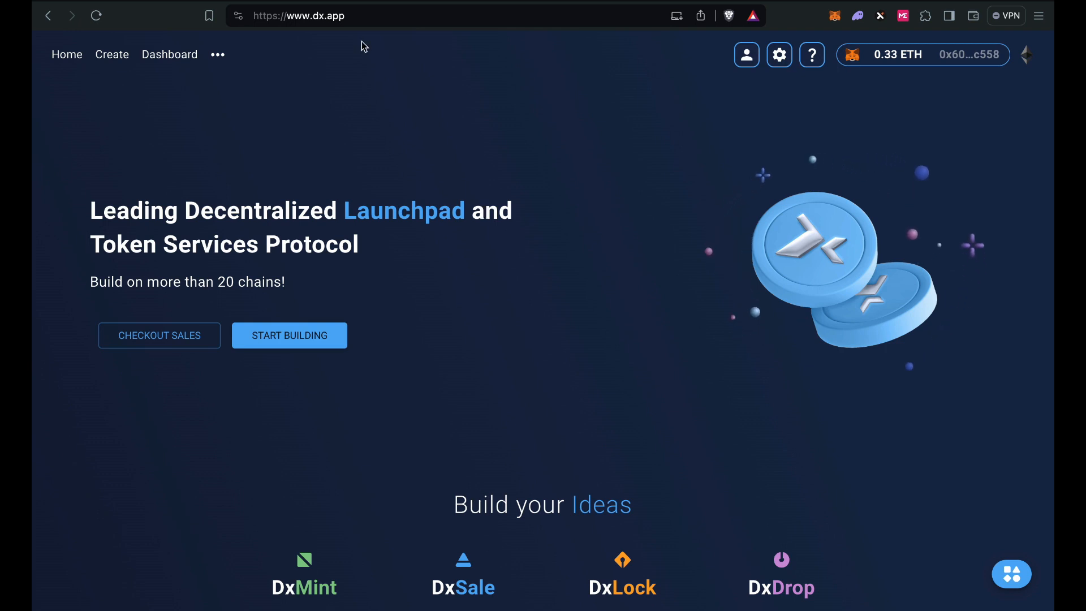
# Disconnect the current wallet from the site and reconnect it through MetaMask.
pyautogui.click(921, 55)
pyautogui.click(603, 327)
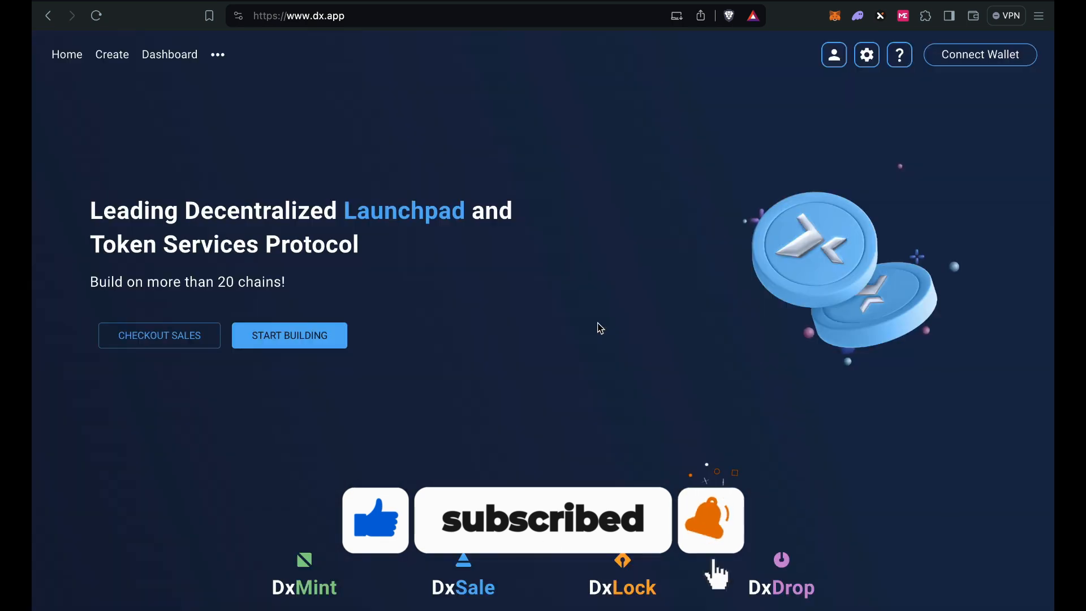
pyautogui.click(976, 59)
pyautogui.scroll(-1, 390, 345)
pyautogui.scroll(1, 384, 334)
pyautogui.click(379, 221)
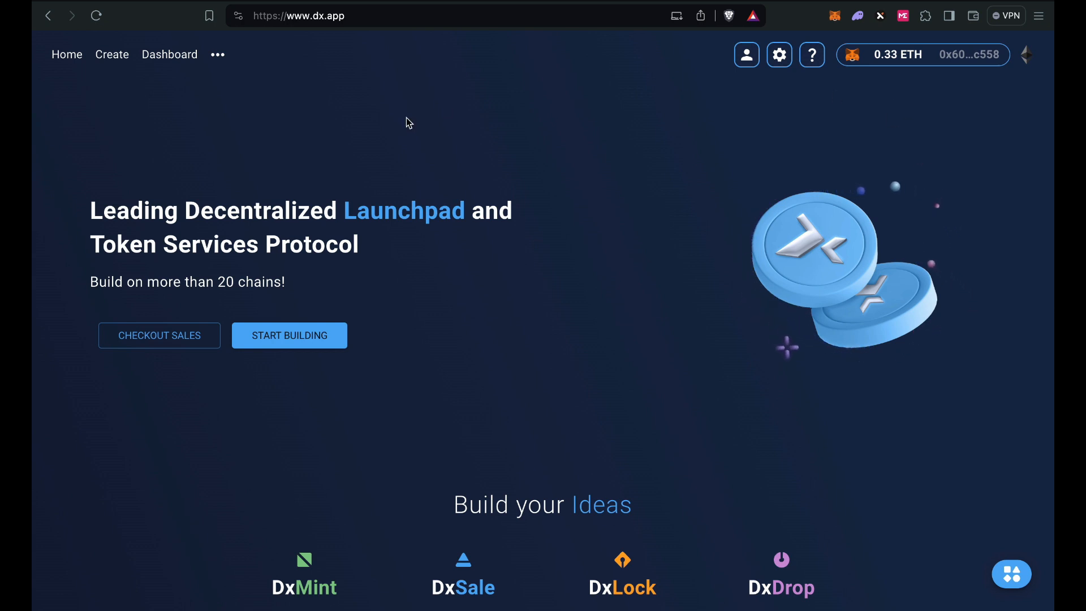
# Open the DxMint page for creating a pre-audited token and go to its network and token type sections.
pyautogui.moveTo(123, 64)
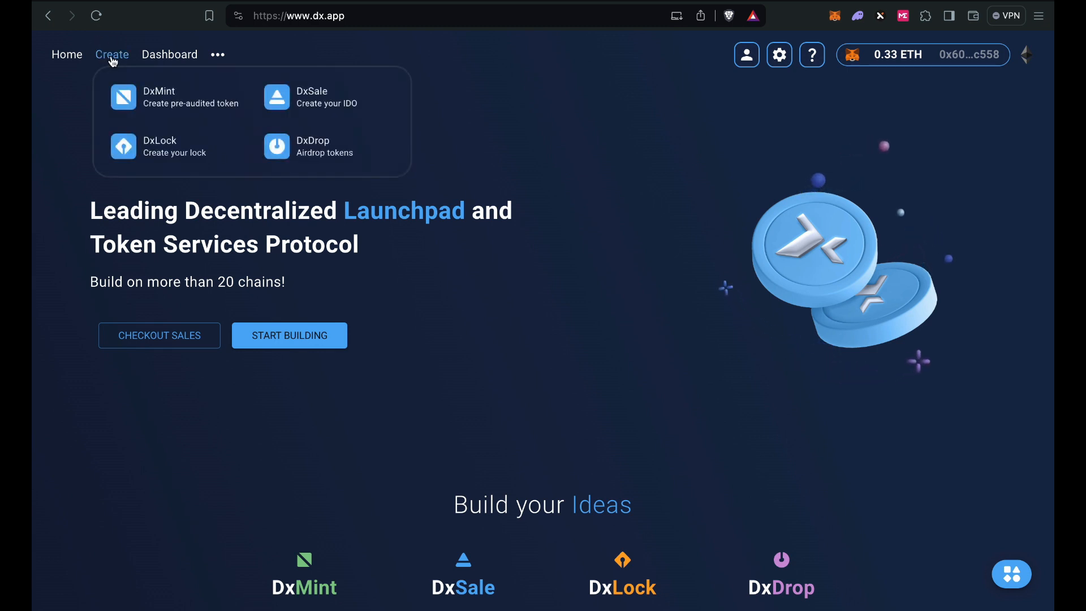
pyautogui.click(148, 98)
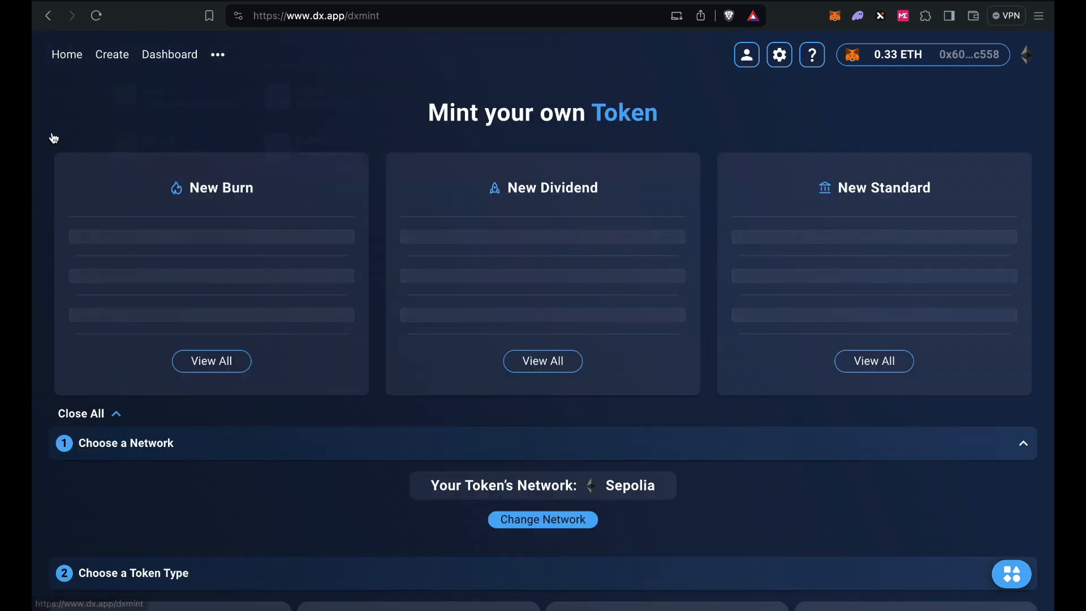
pyautogui.scroll(-1, 342, 179)
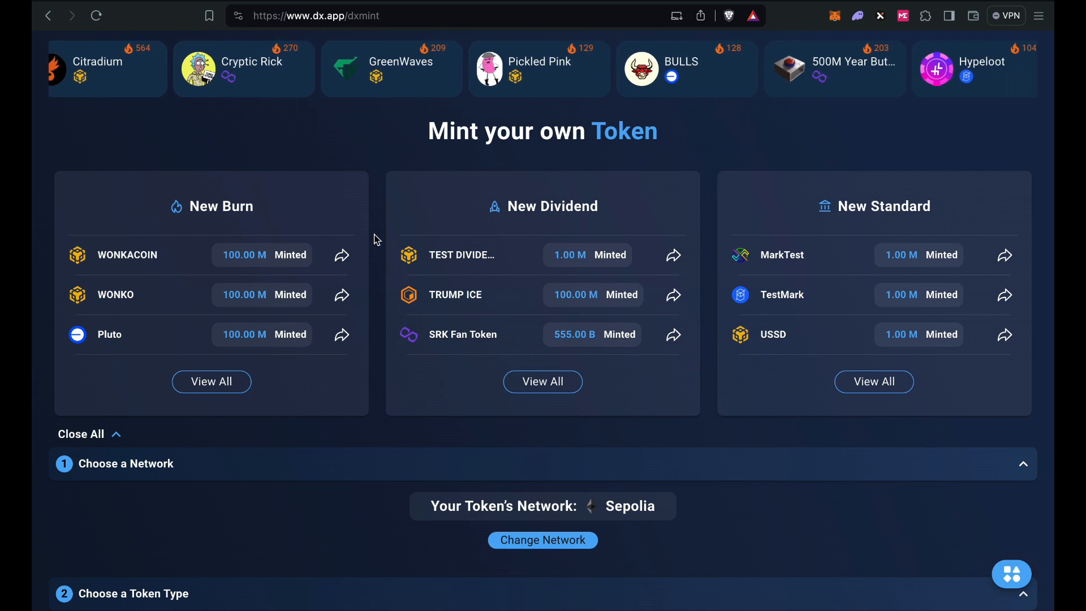
pyautogui.scroll(-6, 375, 238)
pyautogui.scroll(-1, 376, 238)
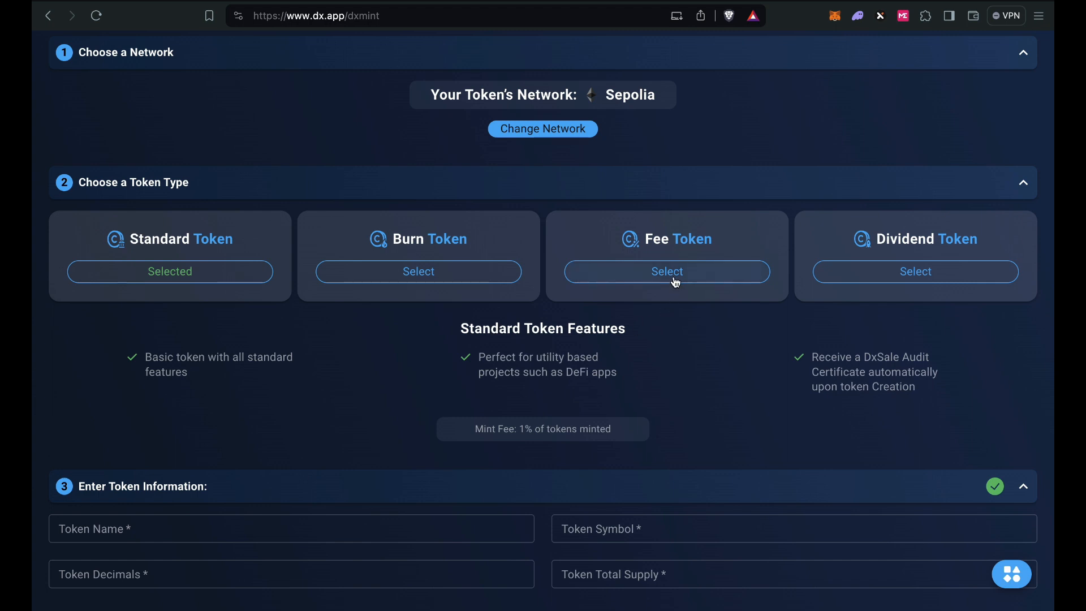
# Look through all three pages of supported networks for the token, keeping the current network.
pyautogui.scroll(2, 675, 277)
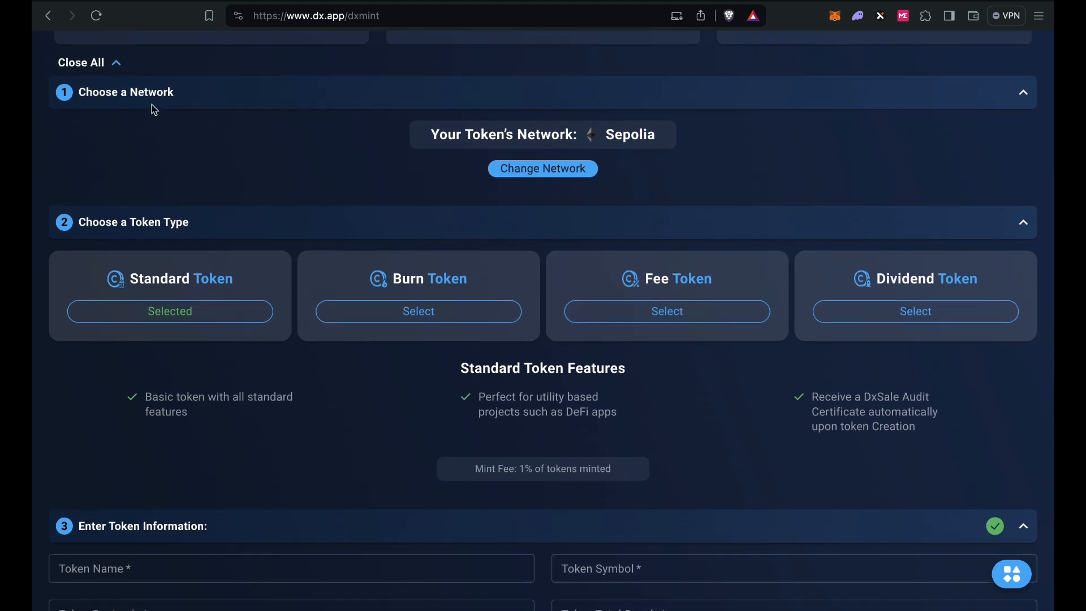
pyautogui.scroll(1, 777, 150)
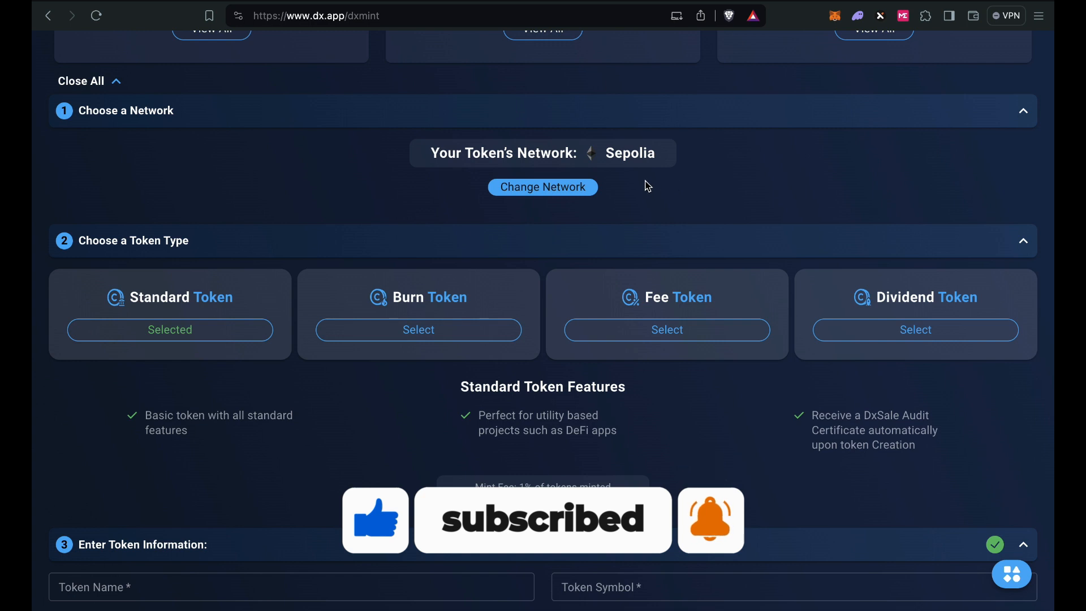
pyautogui.click(562, 189)
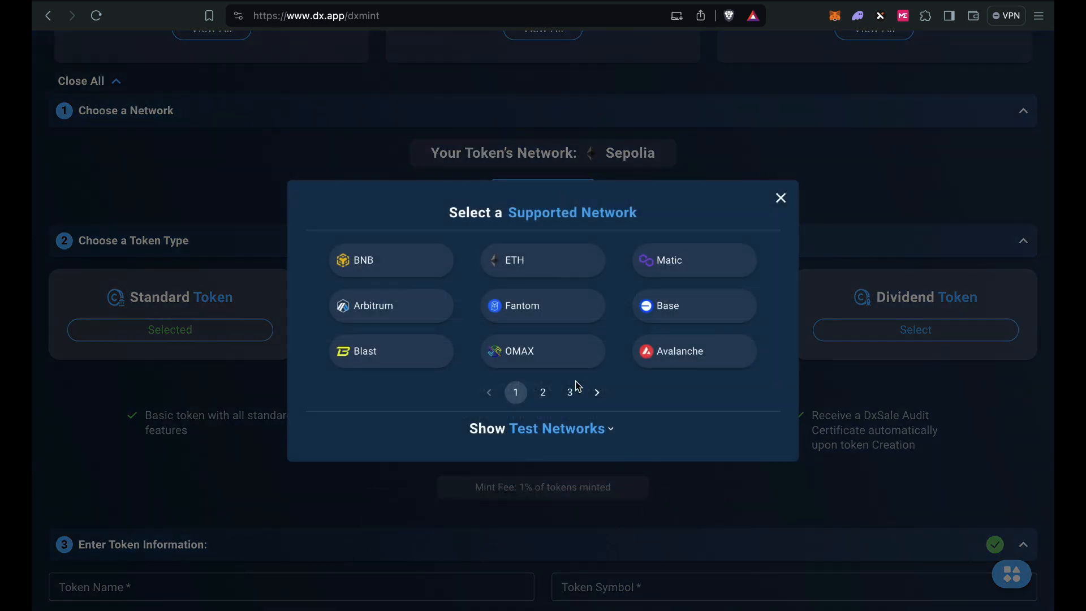
pyautogui.click(597, 393)
pyautogui.click(597, 392)
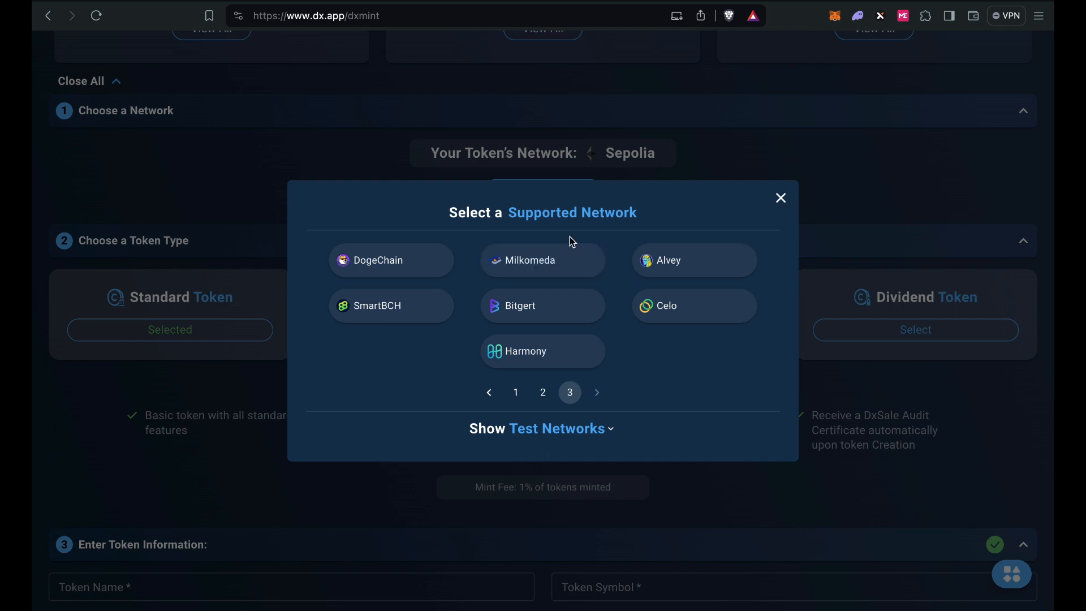
pyautogui.click(781, 198)
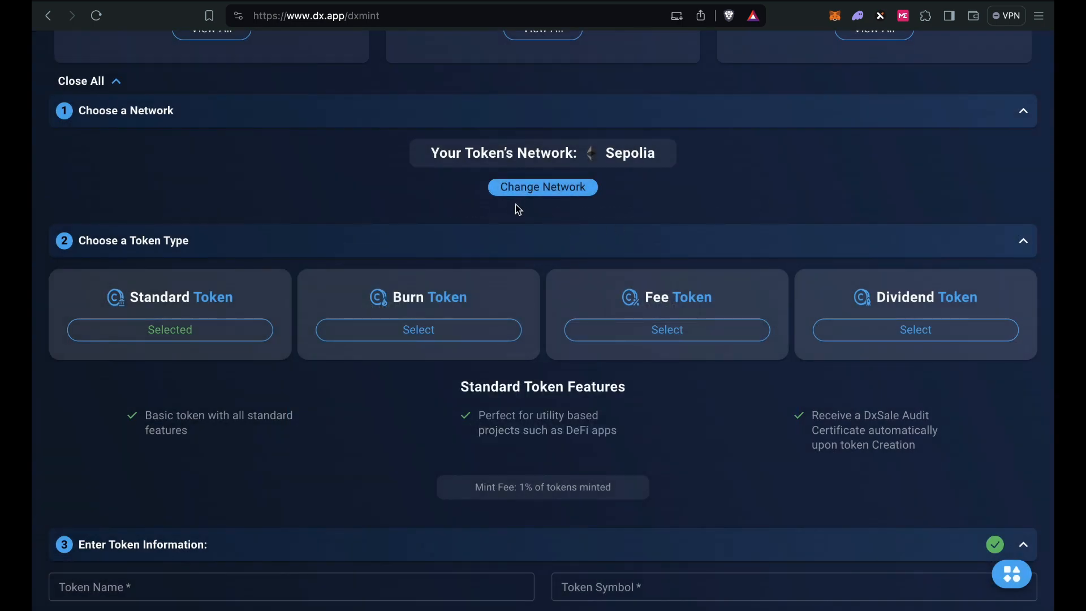
# Choose Fee Token as the token type.
pyautogui.scroll(-2, 573, 208)
pyautogui.scroll(-1, 543, 198)
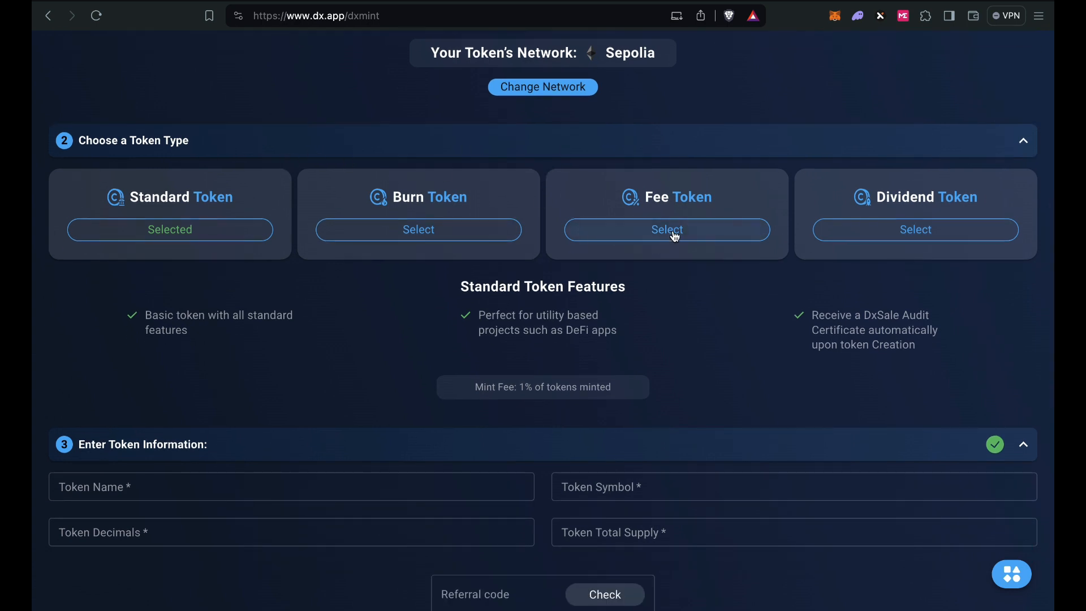
pyautogui.click(675, 237)
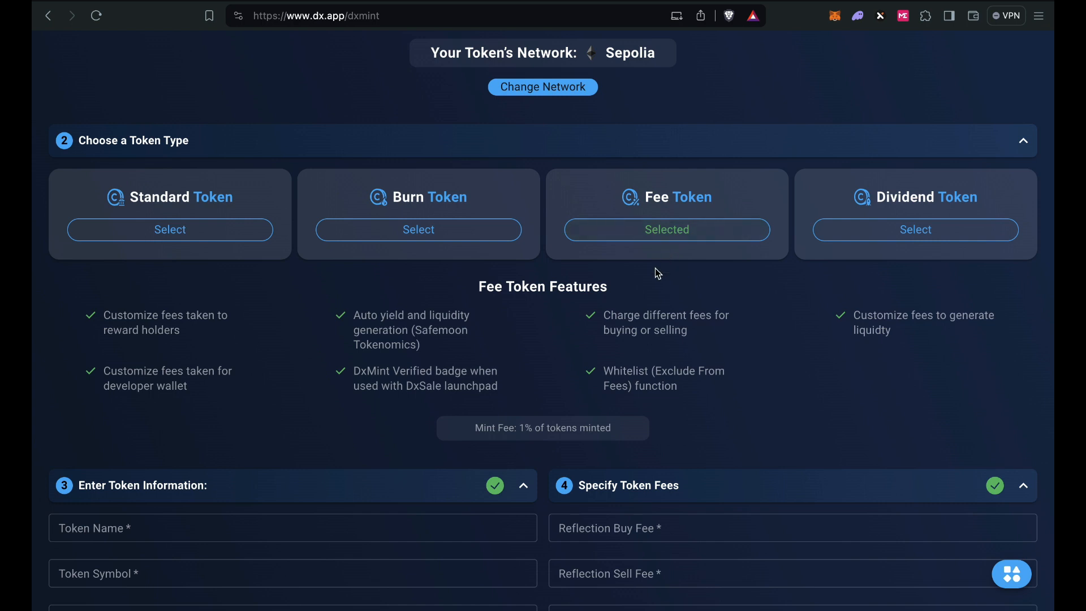
# Review the Fee Token features and the token information and fee fields that the form requires.
pyautogui.scroll(-3, 658, 273)
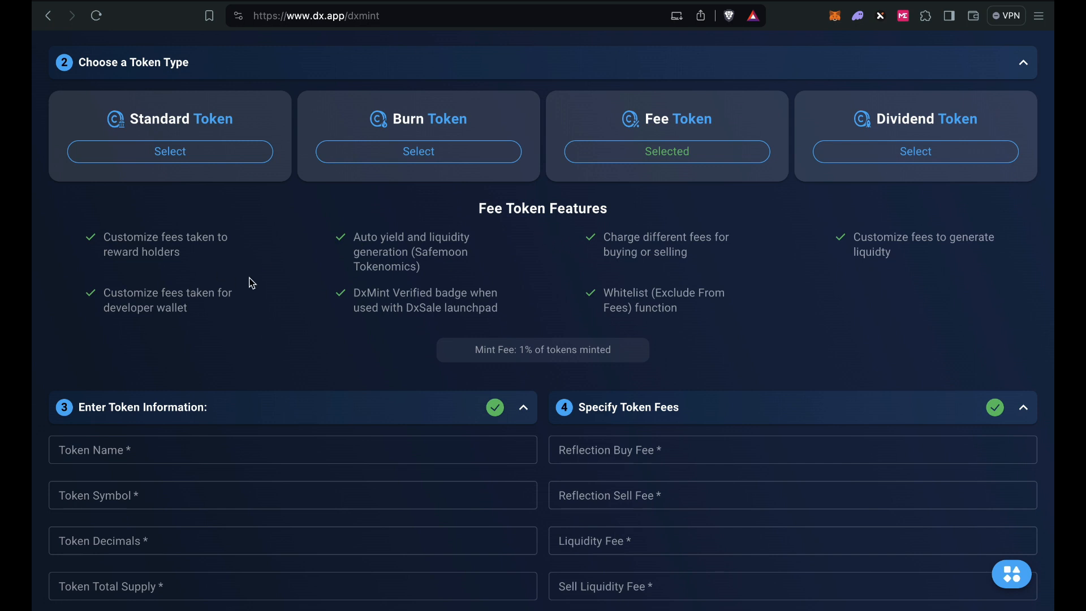
pyautogui.scroll(-1, 252, 283)
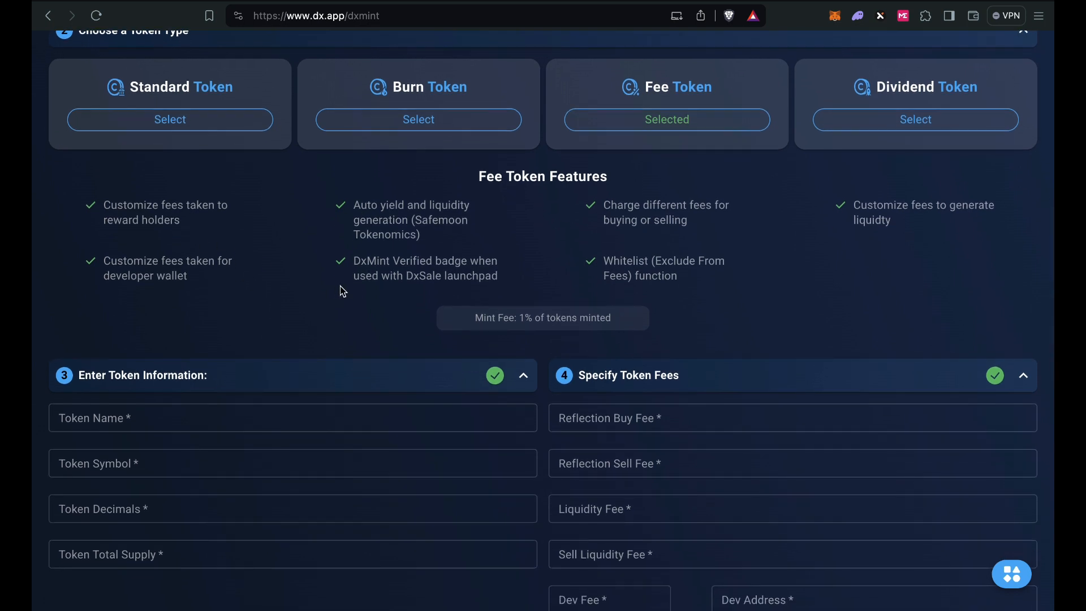
pyautogui.scroll(-1, 340, 289)
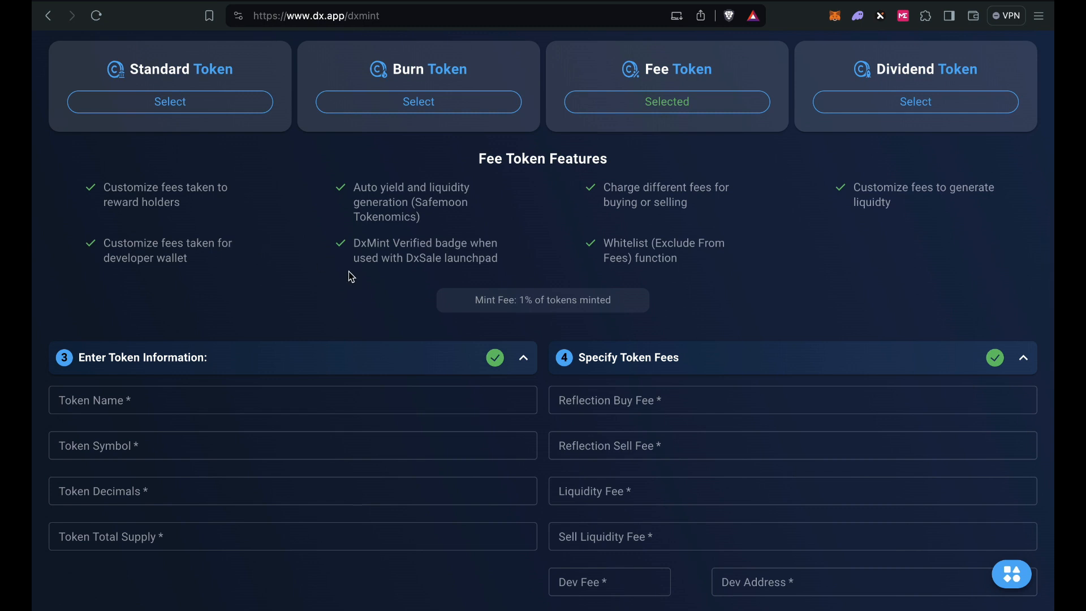
pyautogui.scroll(-1, 511, 334)
pyautogui.click(580, 372)
pyautogui.click(470, 322)
pyautogui.click(566, 447)
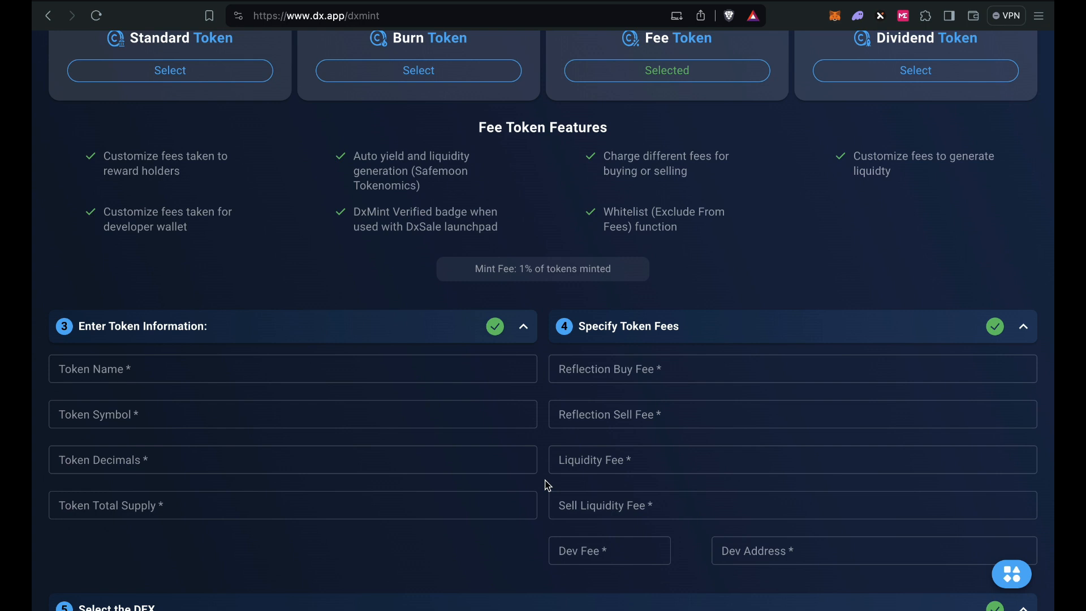
# Enter TEST FEE PIP as the token name and TFP as the token symbol.
pyautogui.scroll(-2, 548, 485)
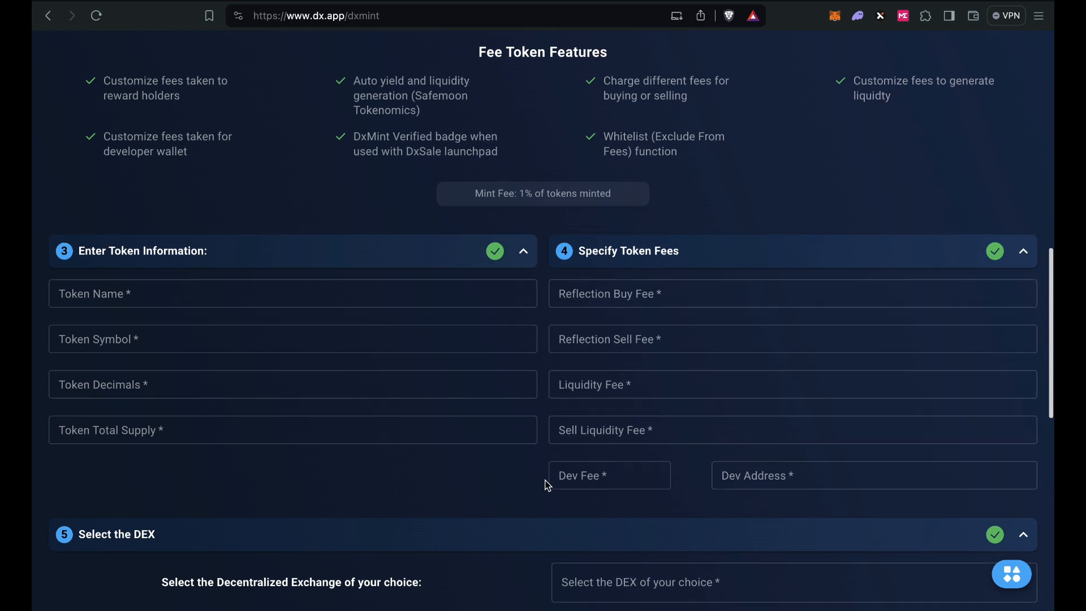
pyautogui.scroll(-2, 548, 485)
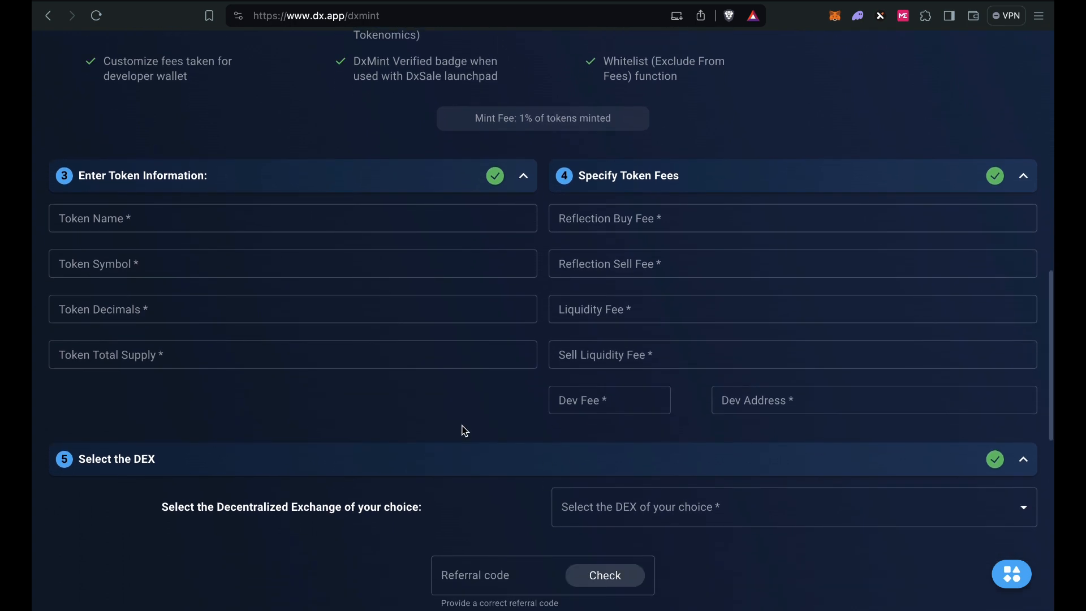
pyautogui.click(187, 215)
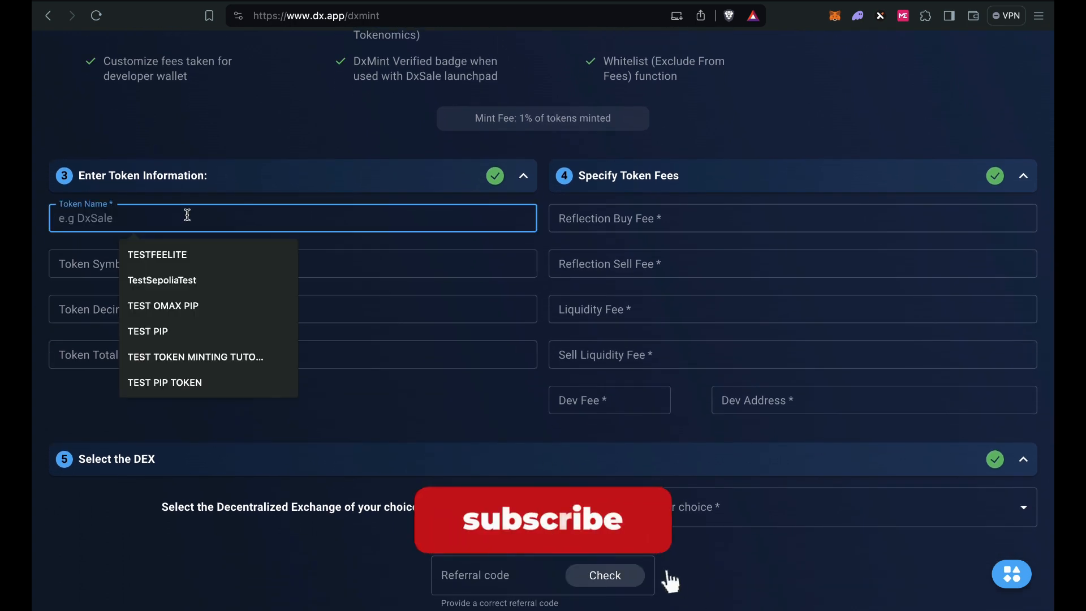
pyautogui.write('TEST ')
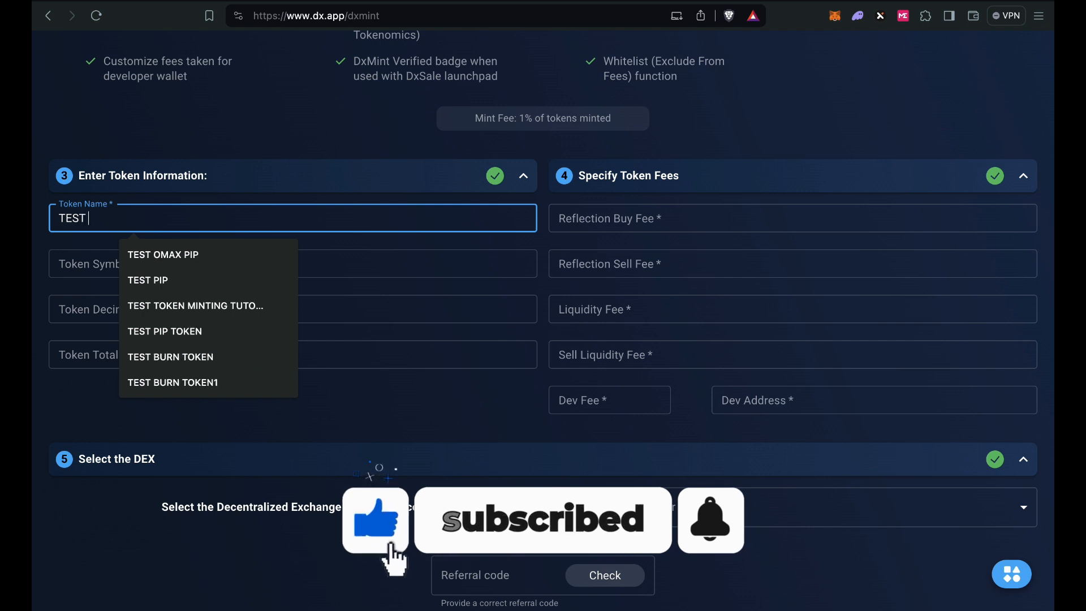
pyautogui.write('FEE PIP')
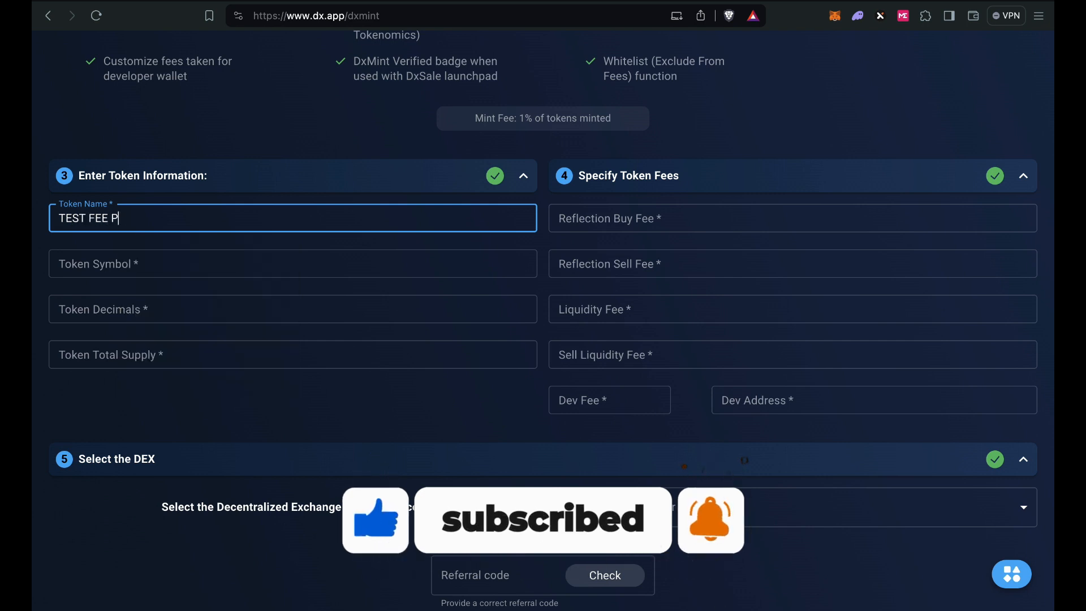
pyautogui.click(170, 258)
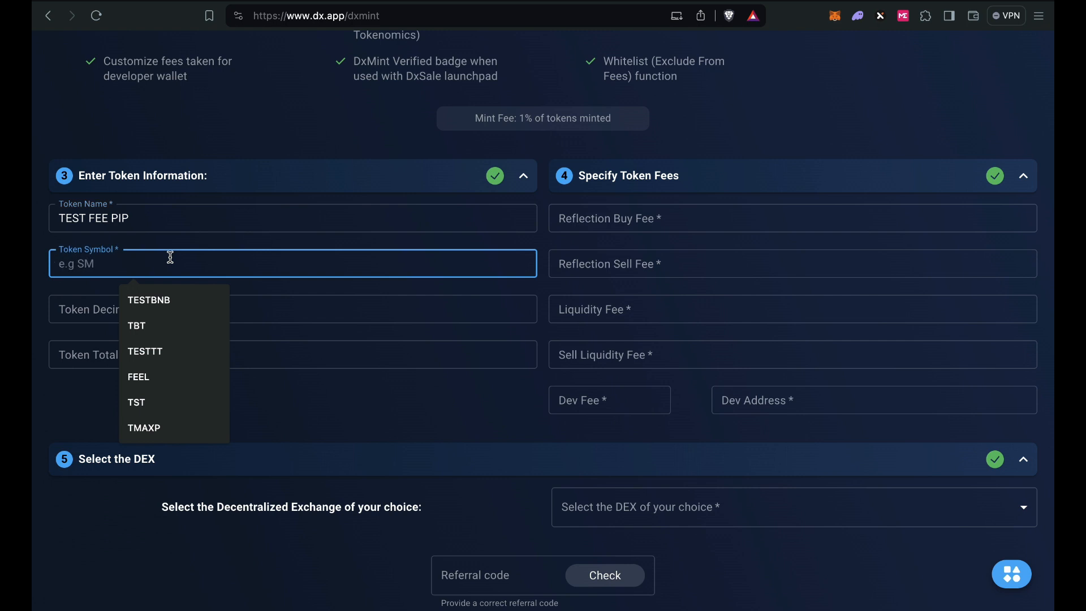
pyautogui.write('TFP')
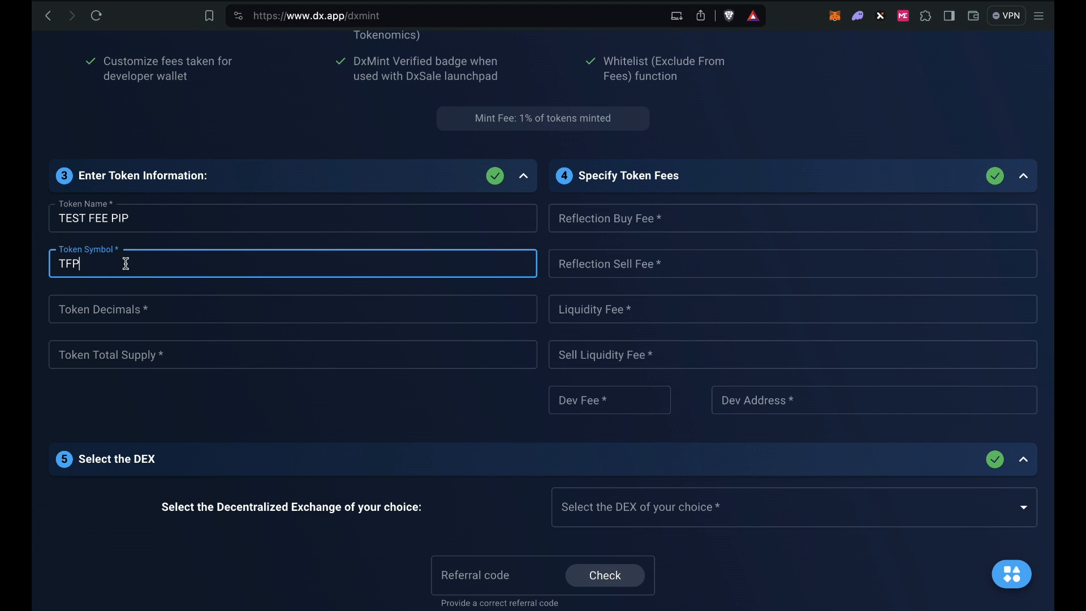
# Set the token decimals to 9 and the token total supply to 1000000.
pyautogui.click(122, 305)
pyautogui.write('9')
pyautogui.click(140, 354)
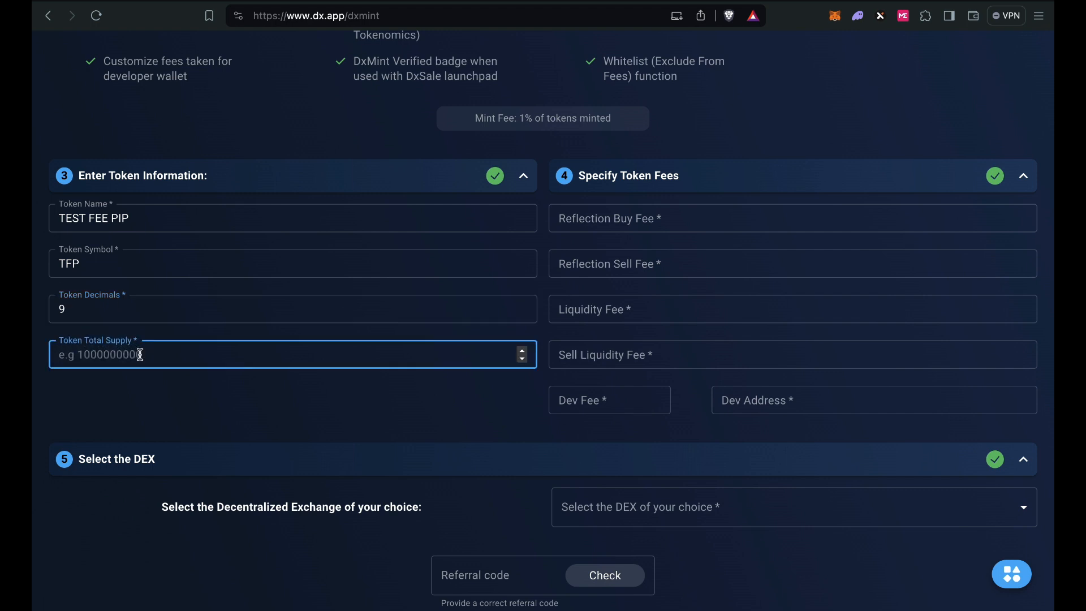
pyautogui.write('1000000')
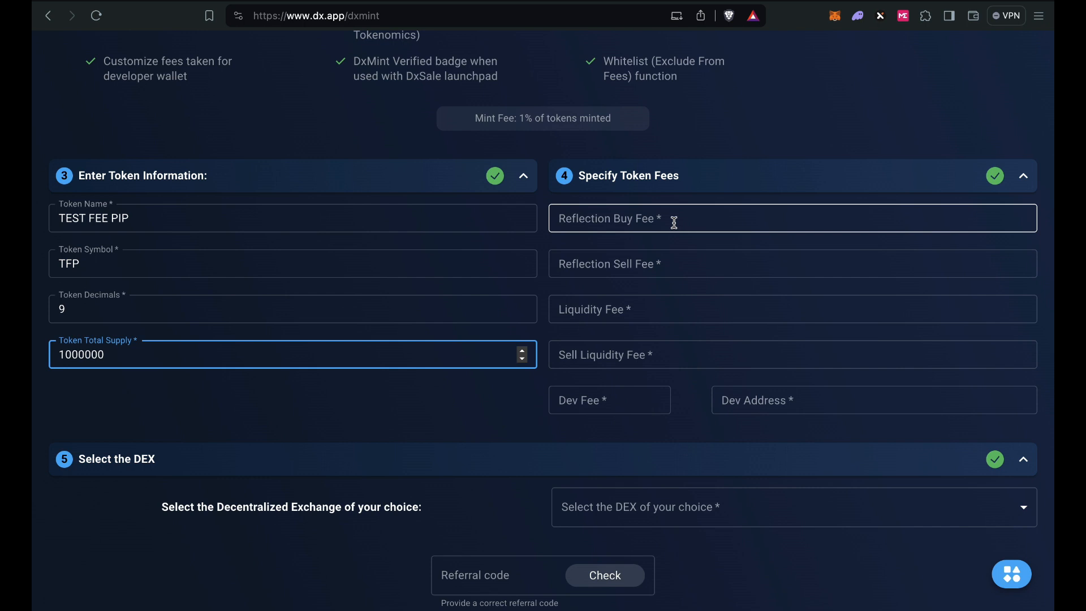
# Set the Reflection Buy Fee to 1 and the Reflection Sell Fee to 4.
pyautogui.click(668, 245)
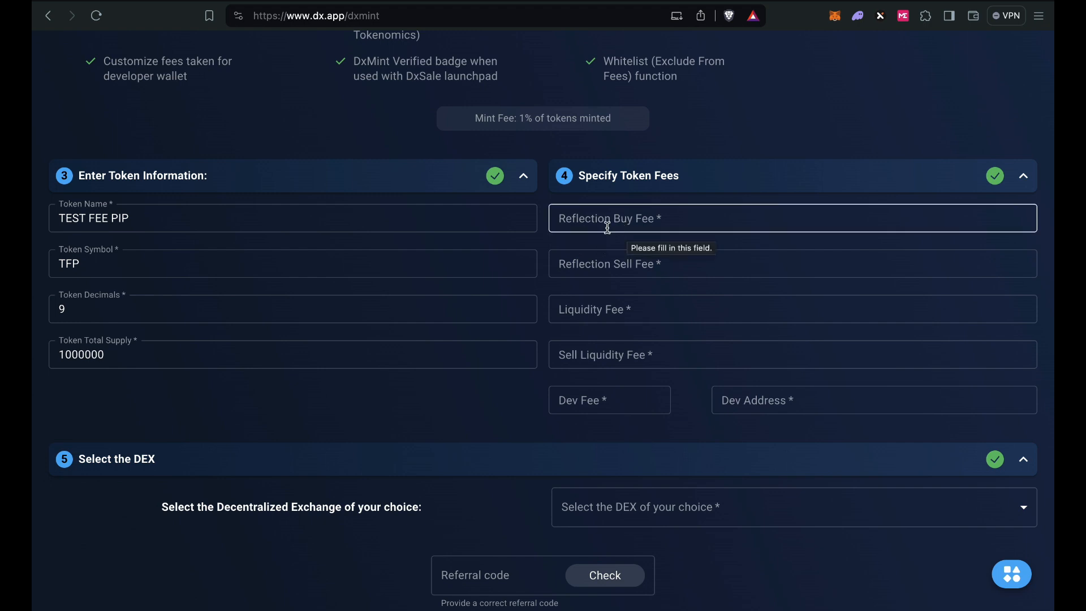
pyautogui.click(611, 225)
pyautogui.write('1')
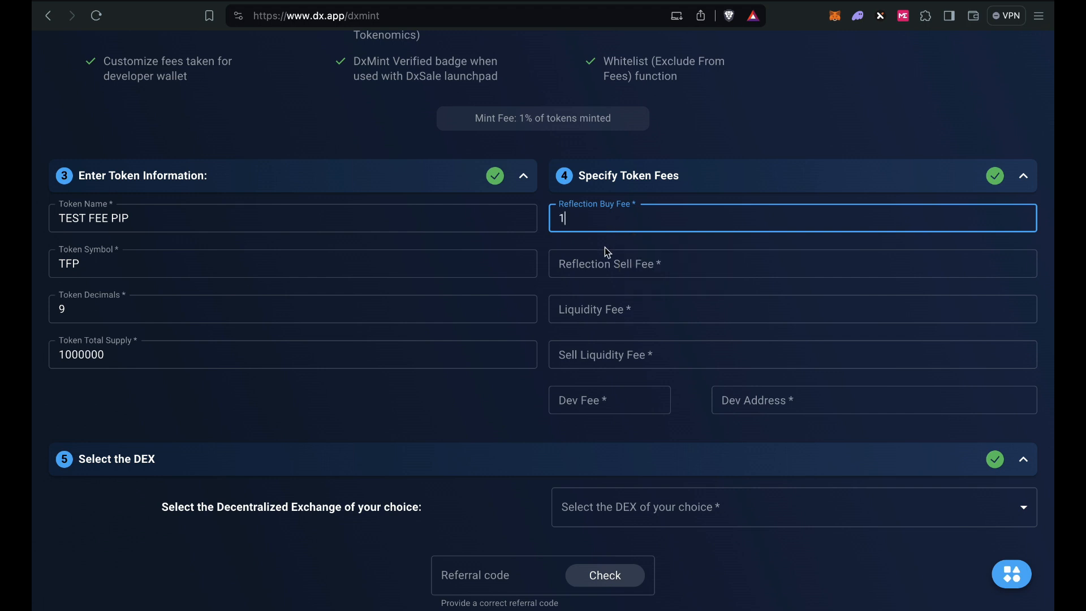
pyautogui.click(596, 262)
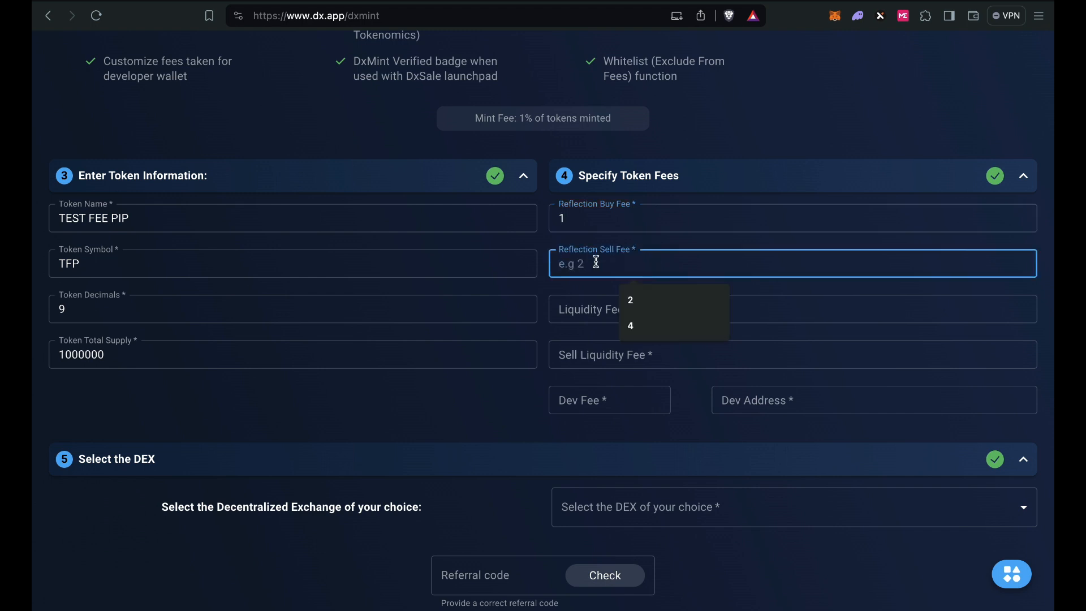
pyautogui.write('4')
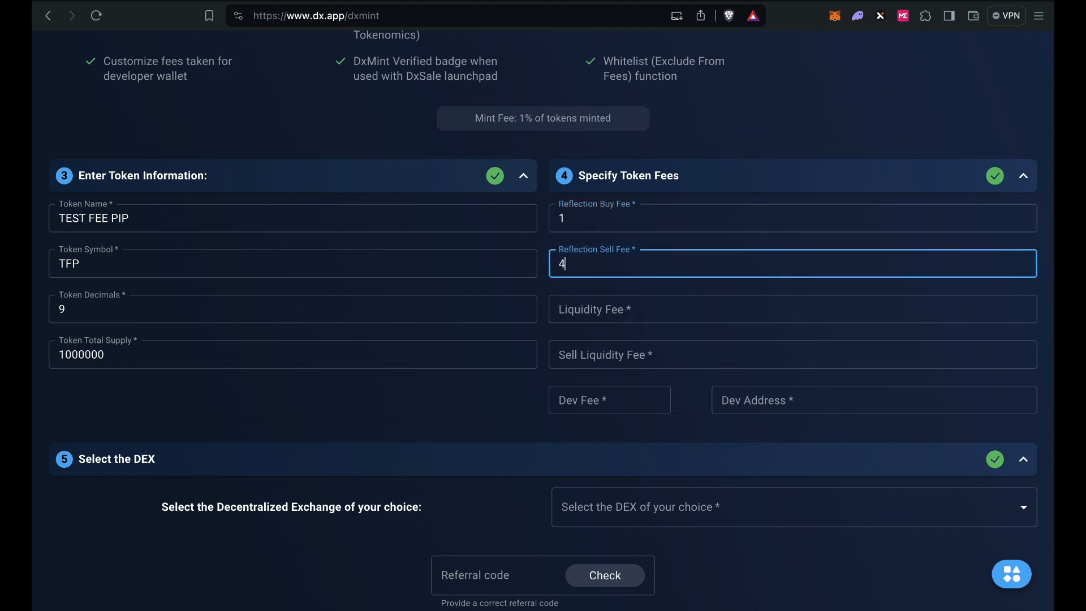
# Set the Liquidity Fee to 1 and the Sell Liquidity Fee to 4.
pyautogui.click(588, 317)
pyautogui.write('1')
pyautogui.click(586, 355)
pyautogui.write('4')
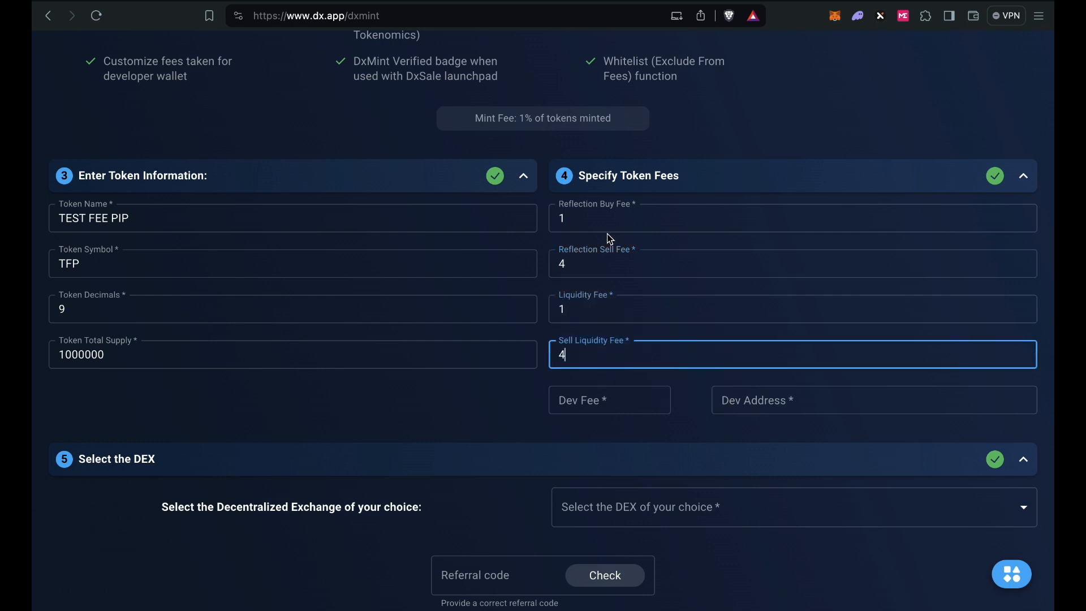
# Set the Dev Fee to 2 and fill in the Dev Address with the last suggested wallet address.
pyautogui.click(607, 406)
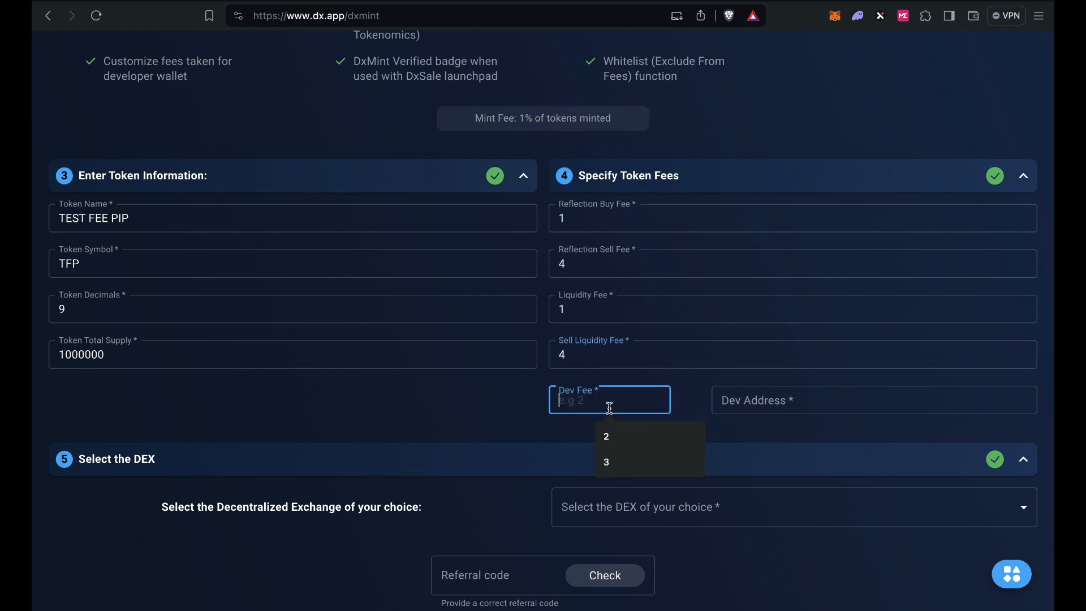
pyautogui.write('2')
pyautogui.click(735, 399)
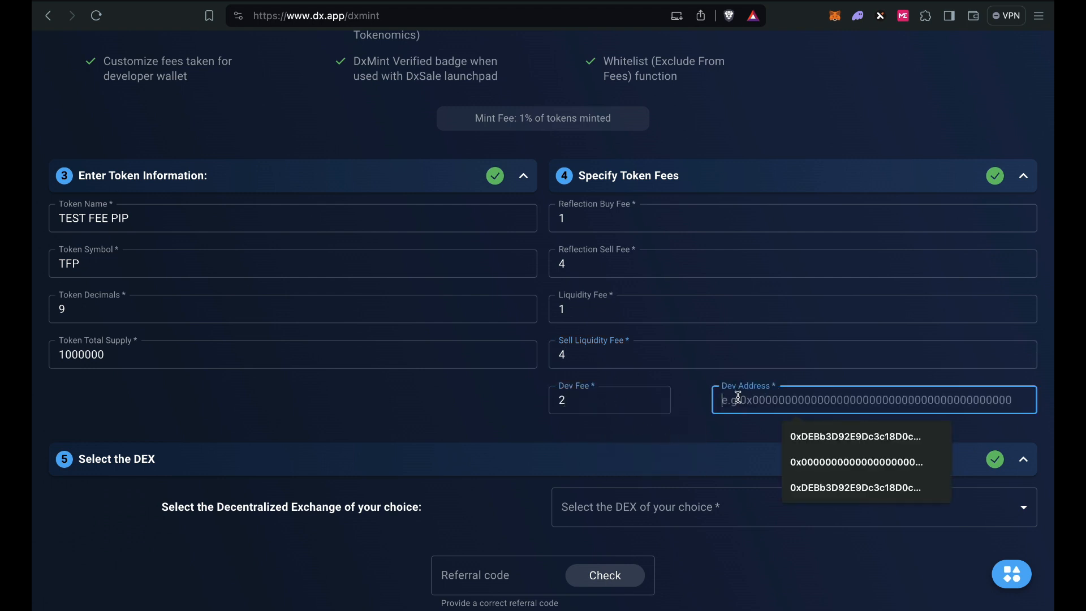
pyautogui.click(820, 489)
pyautogui.click(707, 431)
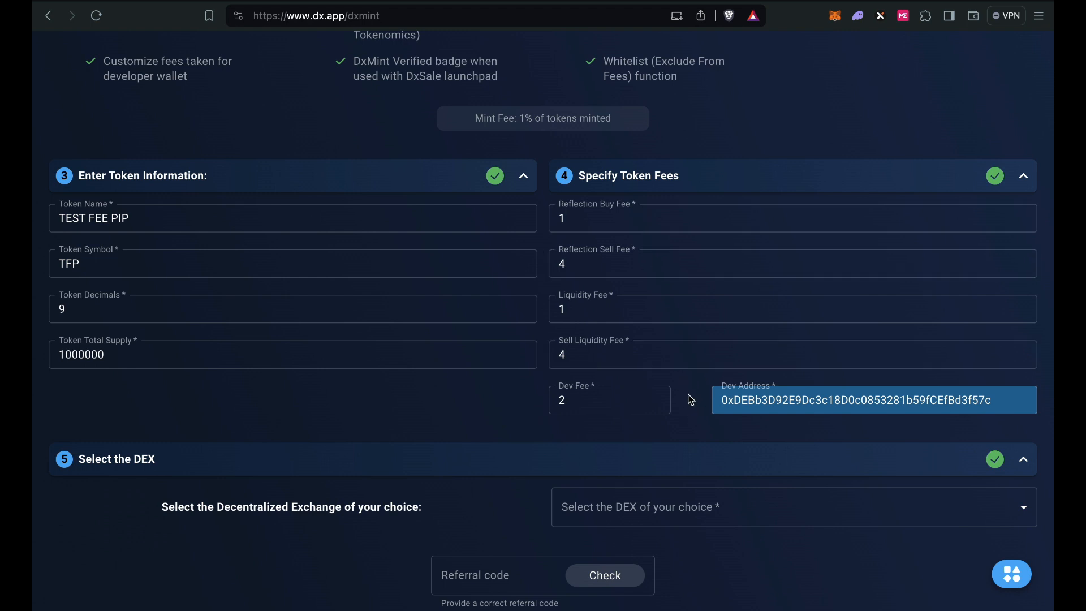
# Select Uniswap as the decentralized exchange for the token.
pyautogui.scroll(-5, 691, 400)
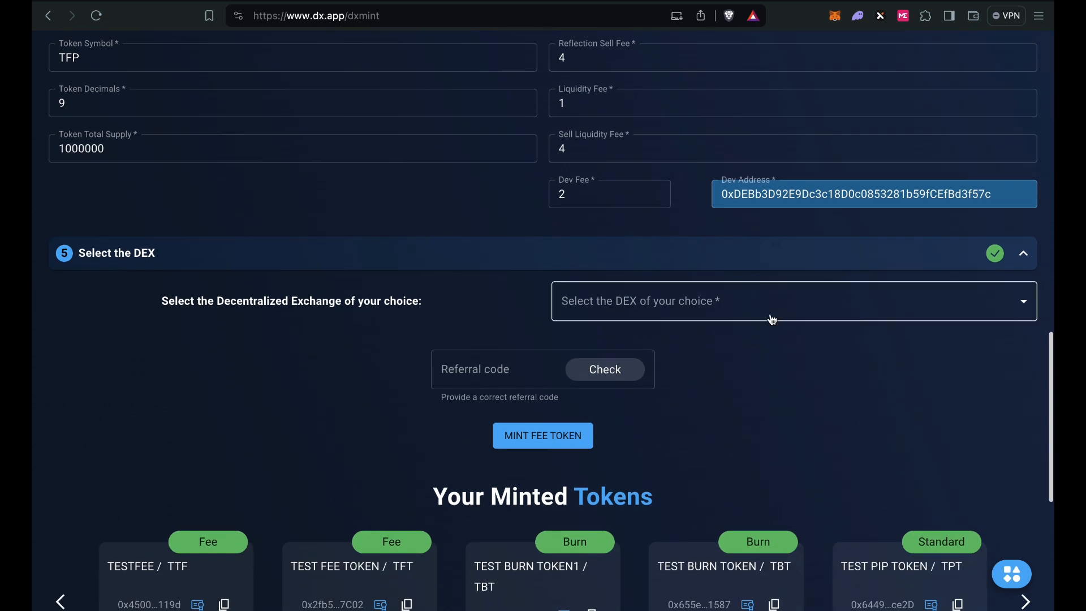
pyautogui.click(781, 311)
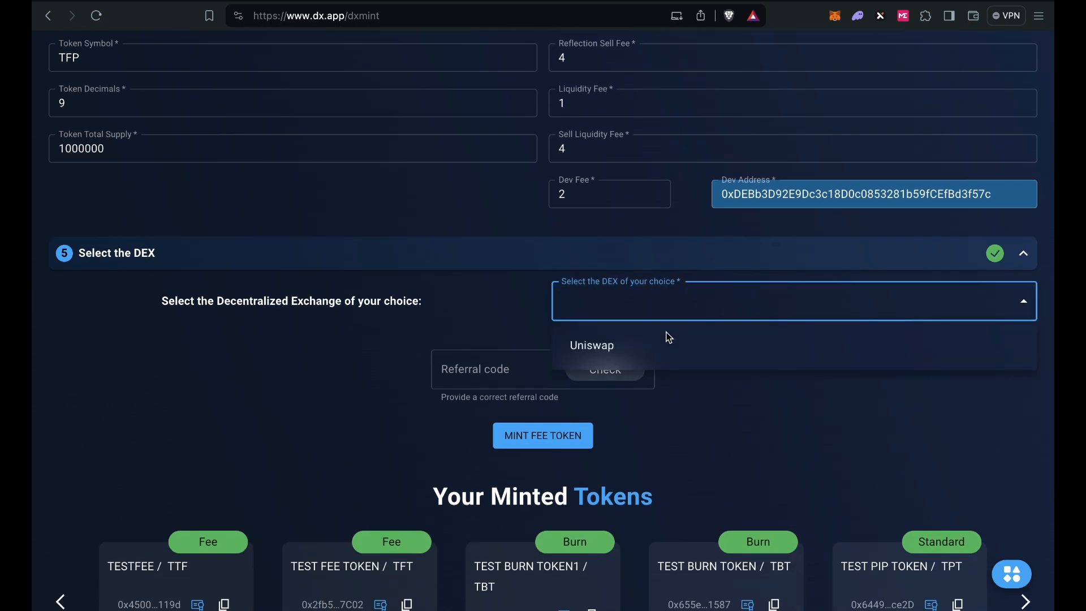
pyautogui.click(660, 346)
pyautogui.scroll(2, 784, 373)
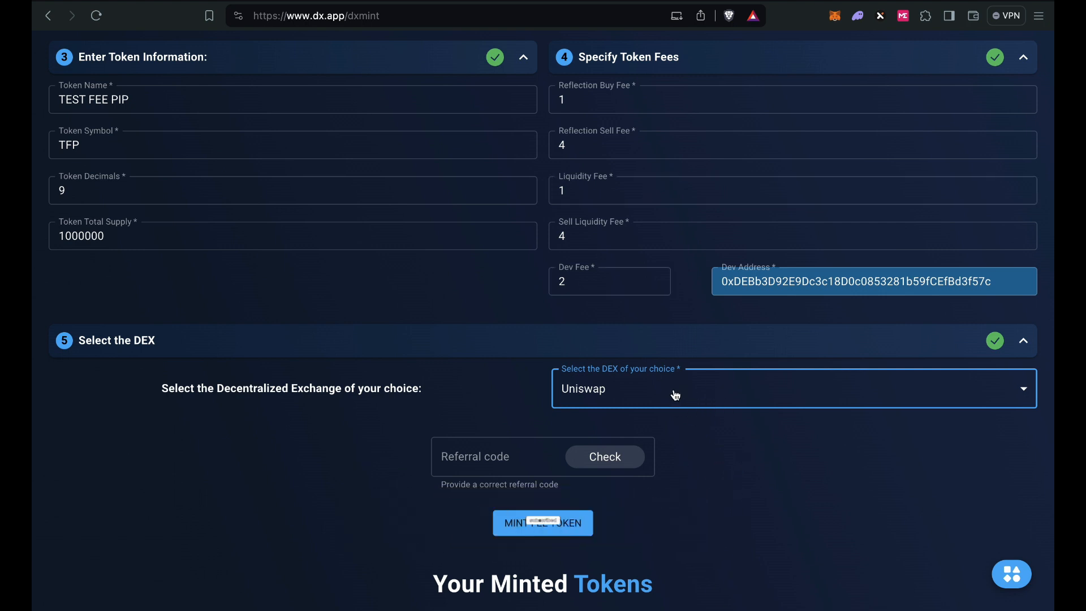
# Review the optional referral code field and the completed token information, fees and DEX selection before minting.
pyautogui.scroll(-1, 718, 437)
pyautogui.scroll(-3, 718, 437)
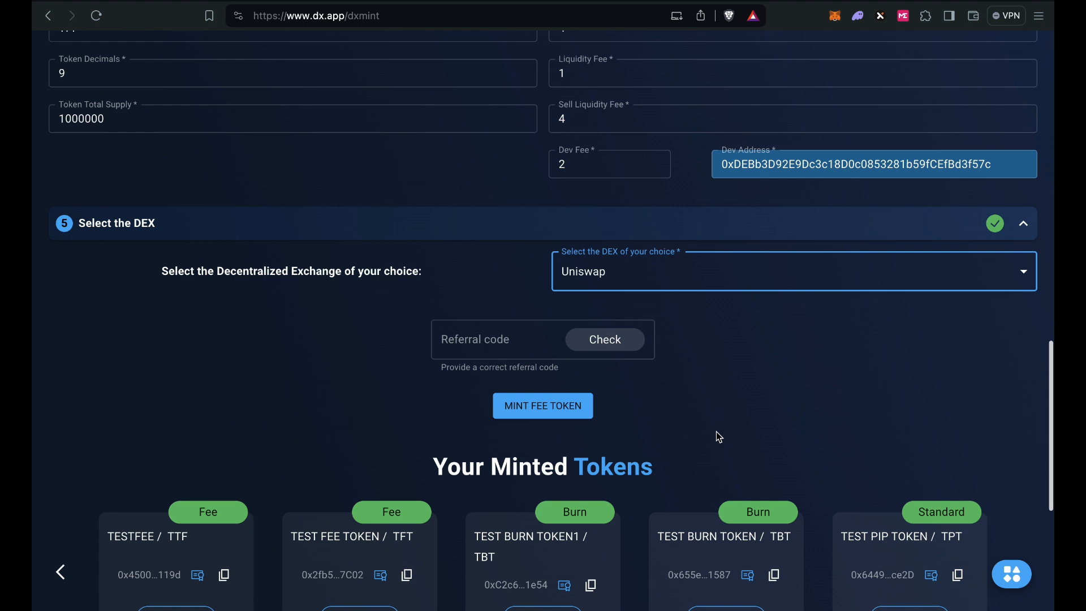
pyautogui.scroll(1, 716, 436)
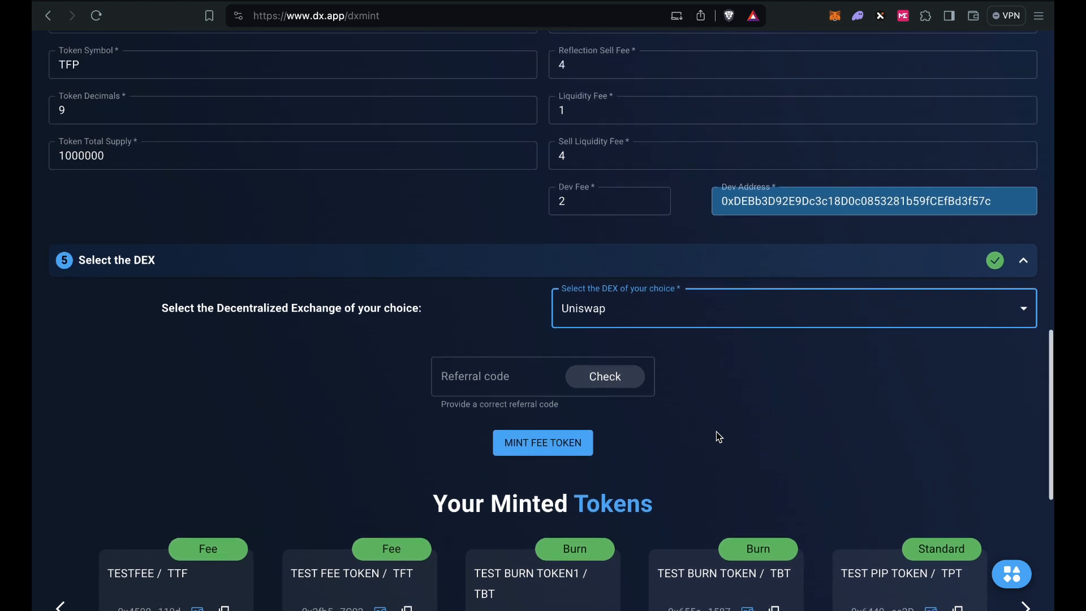
pyautogui.scroll(-1, 716, 437)
pyautogui.scroll(-1, 716, 436)
pyautogui.scroll(1, 716, 436)
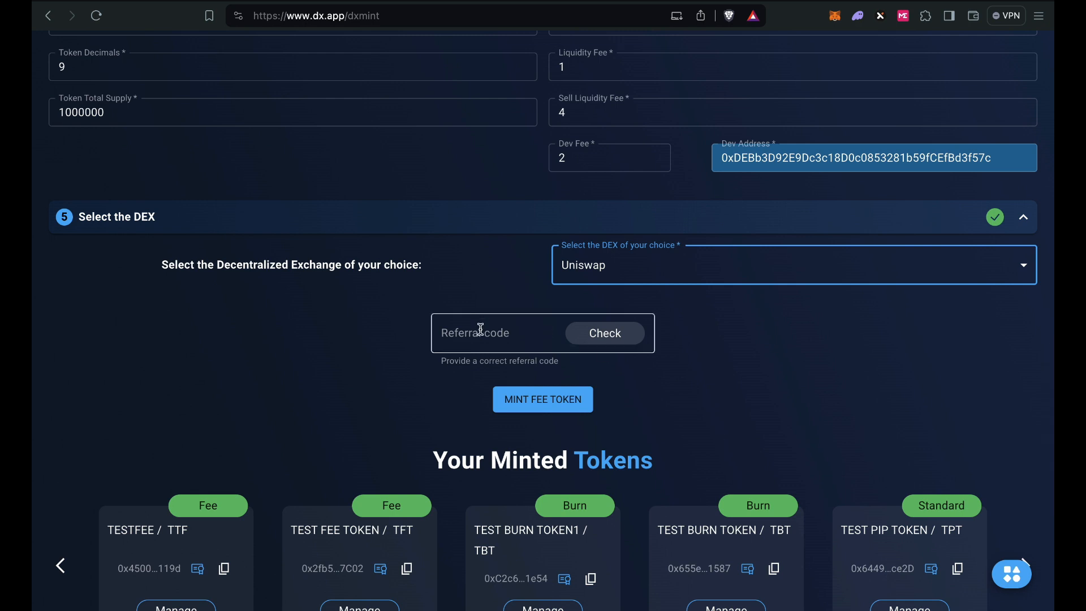
pyautogui.click(480, 329)
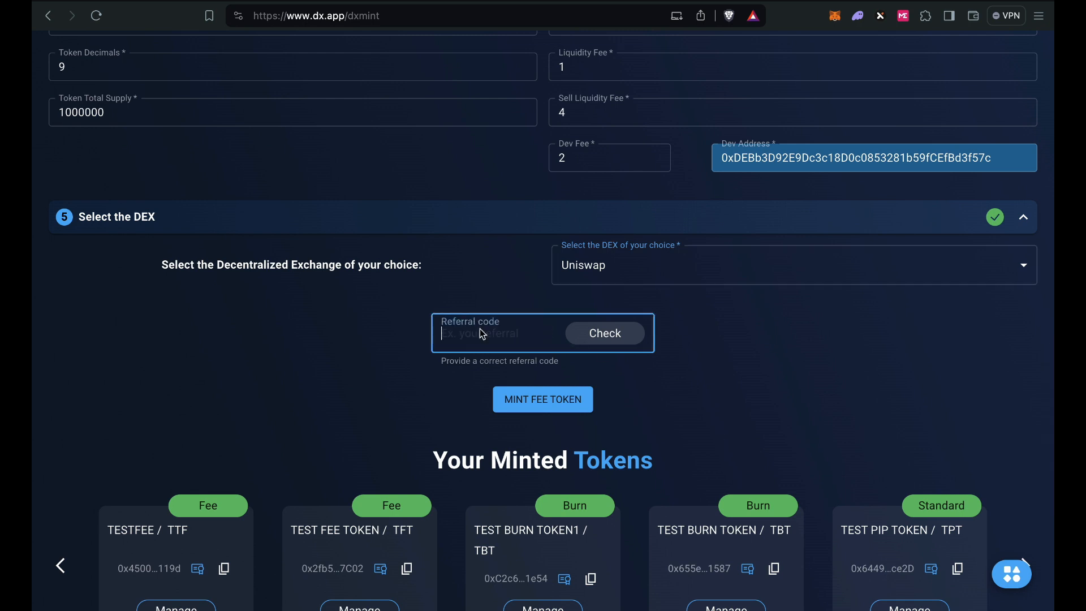
pyautogui.click(772, 384)
pyautogui.scroll(2, 772, 385)
pyautogui.scroll(6, 772, 385)
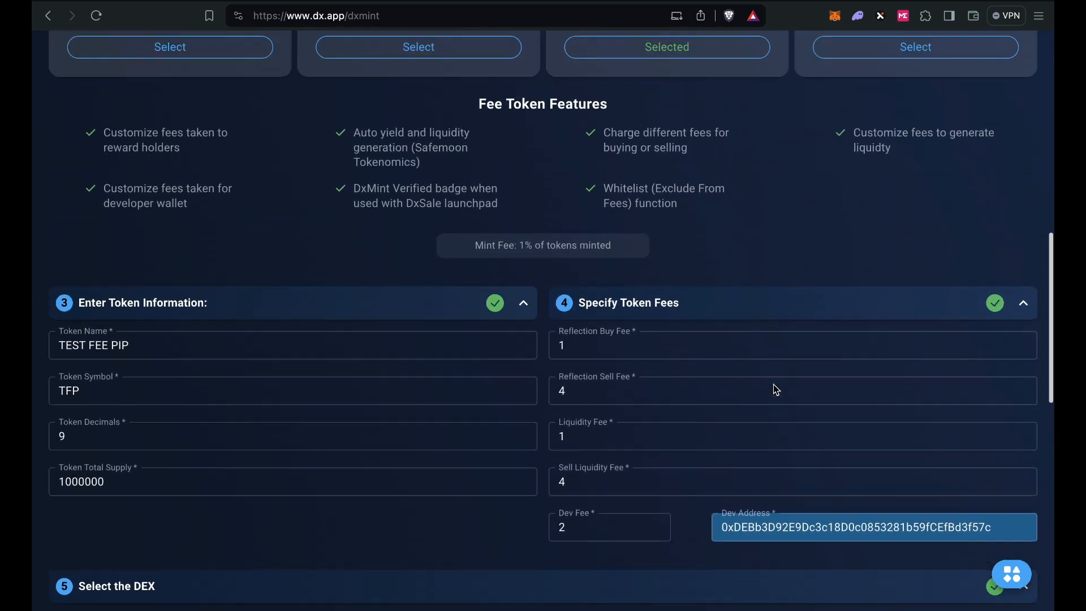
pyautogui.scroll(-5, 773, 385)
pyautogui.scroll(-4, 773, 385)
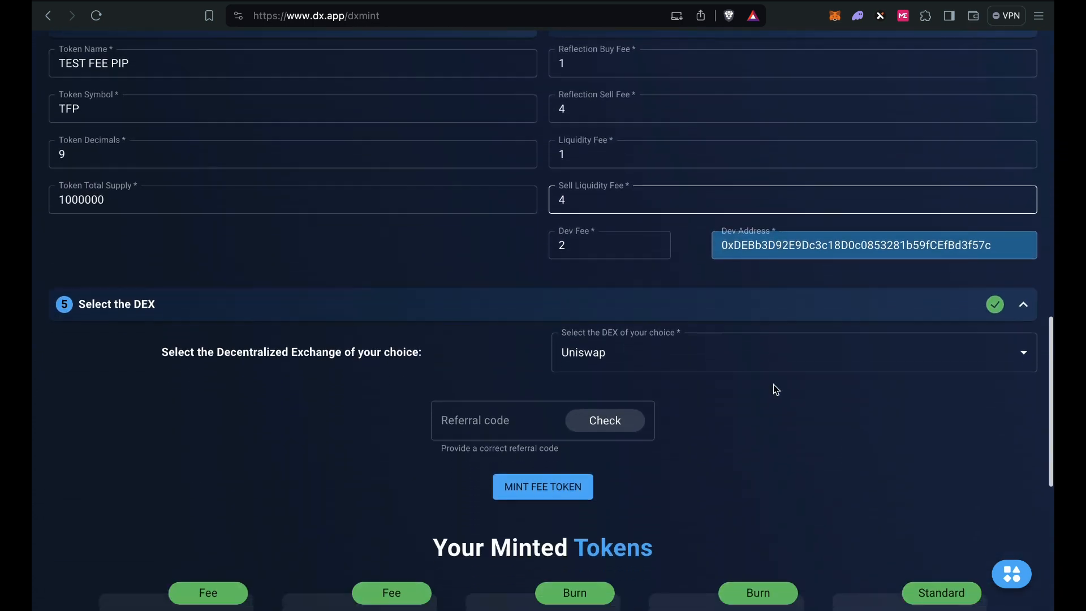
# Correct the Dev Address by removing the trailing space after the wallet address.
pyautogui.click(559, 356)
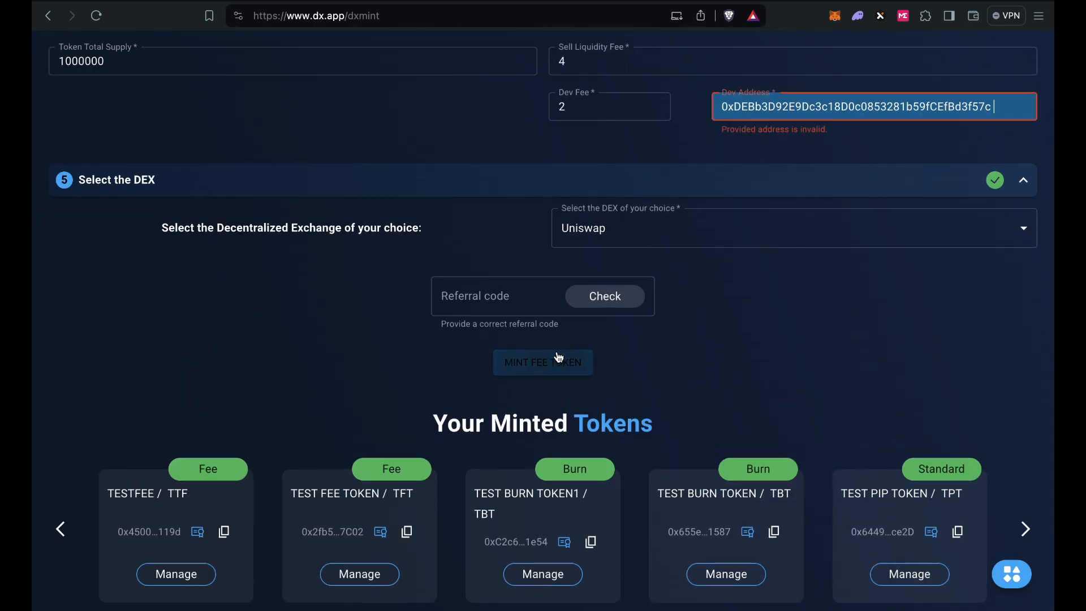
pyautogui.click(1011, 95)
pyautogui.click(835, 291)
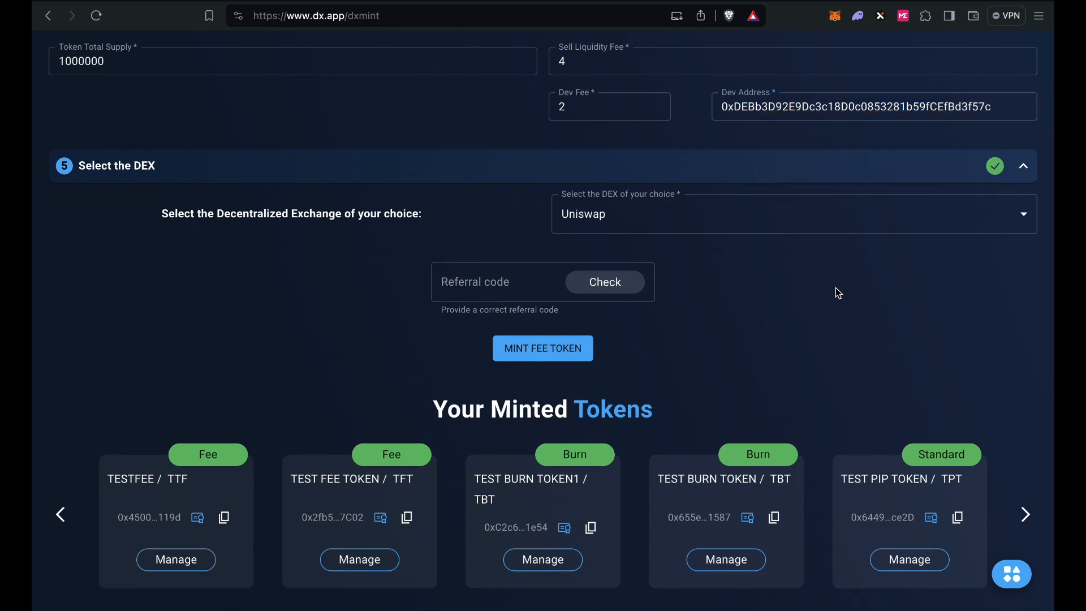
# Mint the fee token, approving the contract transaction in the wallet, and dismiss the mint notice.
pyautogui.click(553, 344)
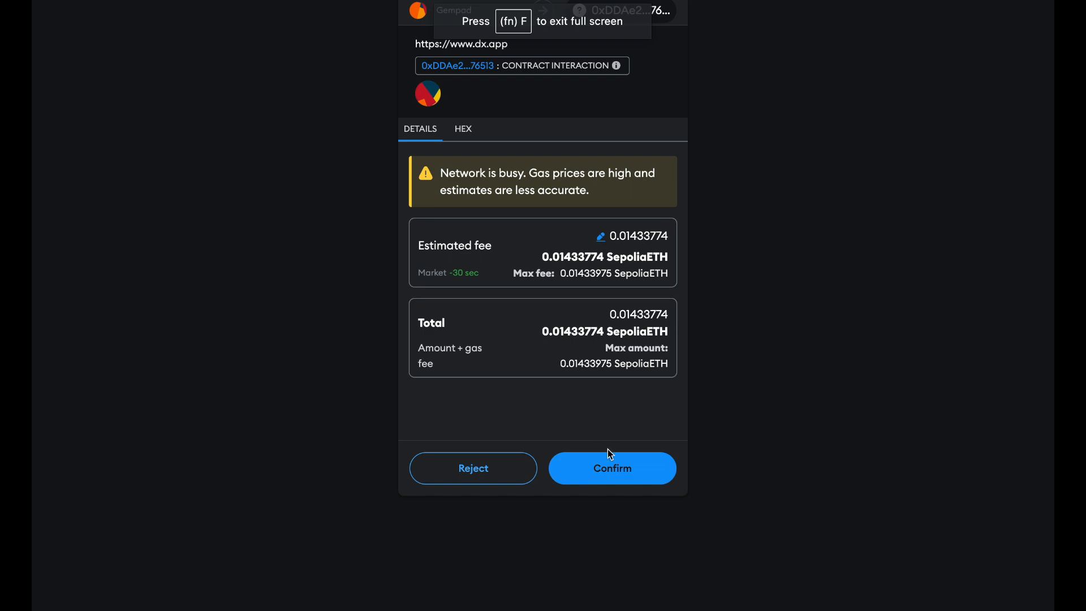
pyautogui.click(612, 465)
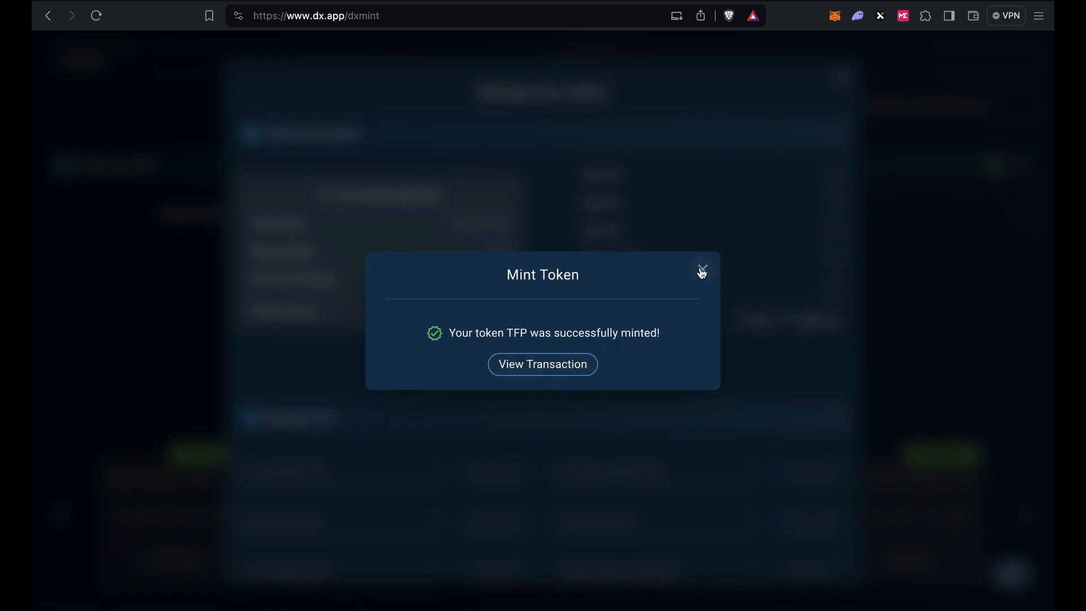
pyautogui.click(702, 269)
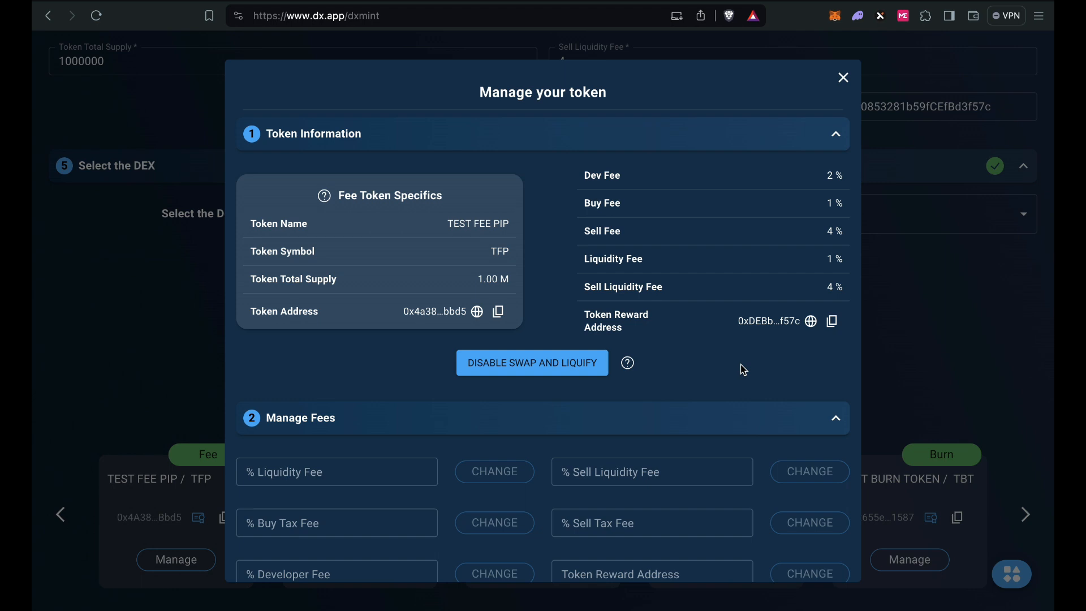
# View the minted token's contract in the Sepolia block explorer and return to its management dialog.
pyautogui.scroll(-3, 743, 369)
pyautogui.scroll(3, 740, 369)
pyautogui.click(477, 314)
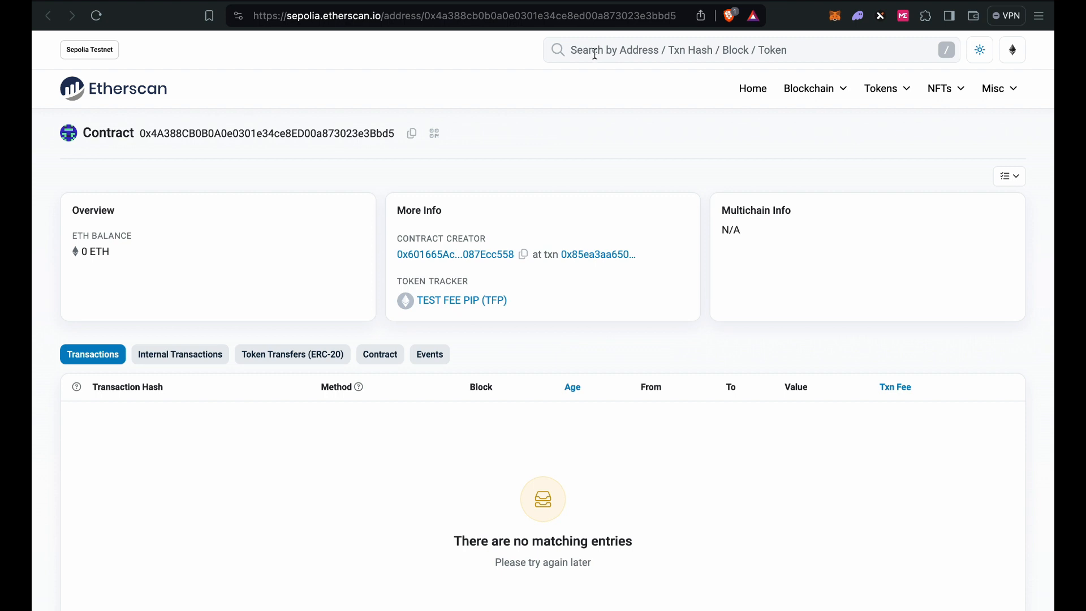
pyautogui.press('super+w')
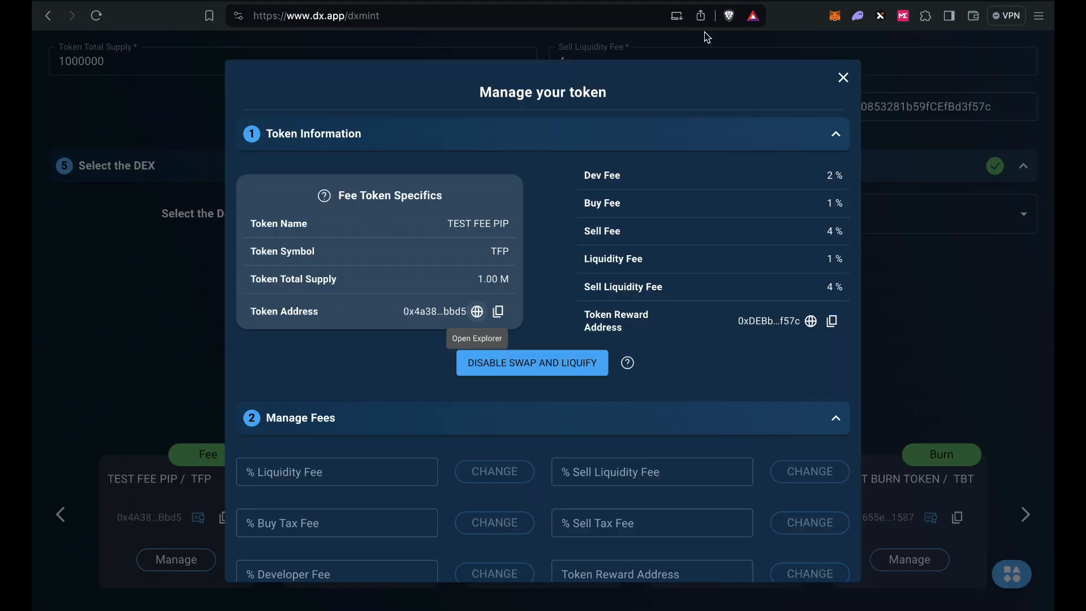
# Examine the token's fee details, the swap and liquify option, and the settings for changing fees and excluding or including addresses.
pyautogui.scroll(-1, 706, 221)
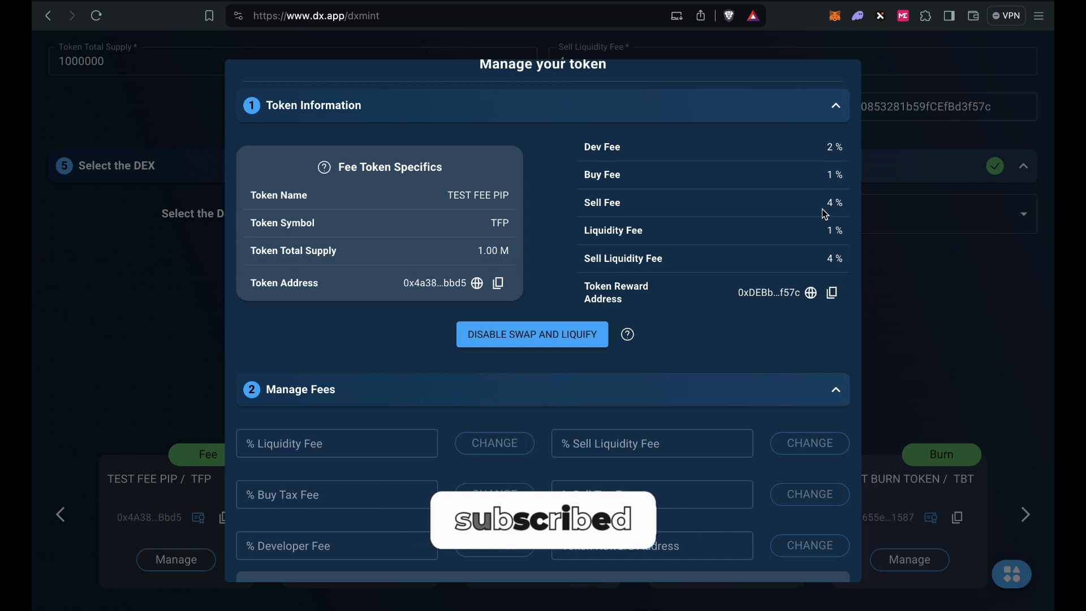
pyautogui.scroll(-2, 711, 271)
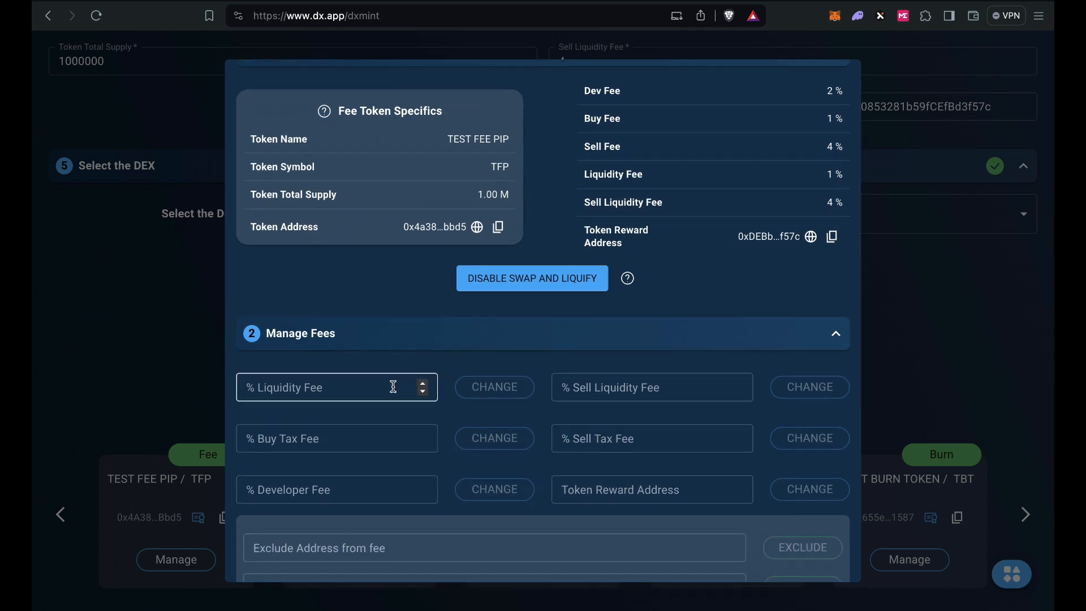
pyautogui.scroll(-1, 562, 242)
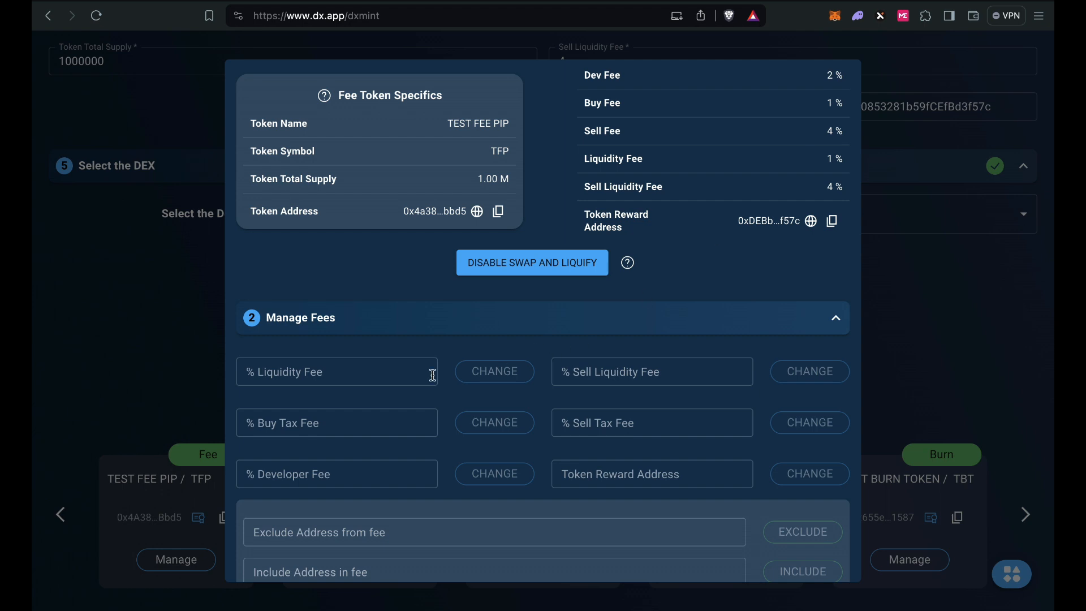
pyautogui.scroll(-1, 378, 381)
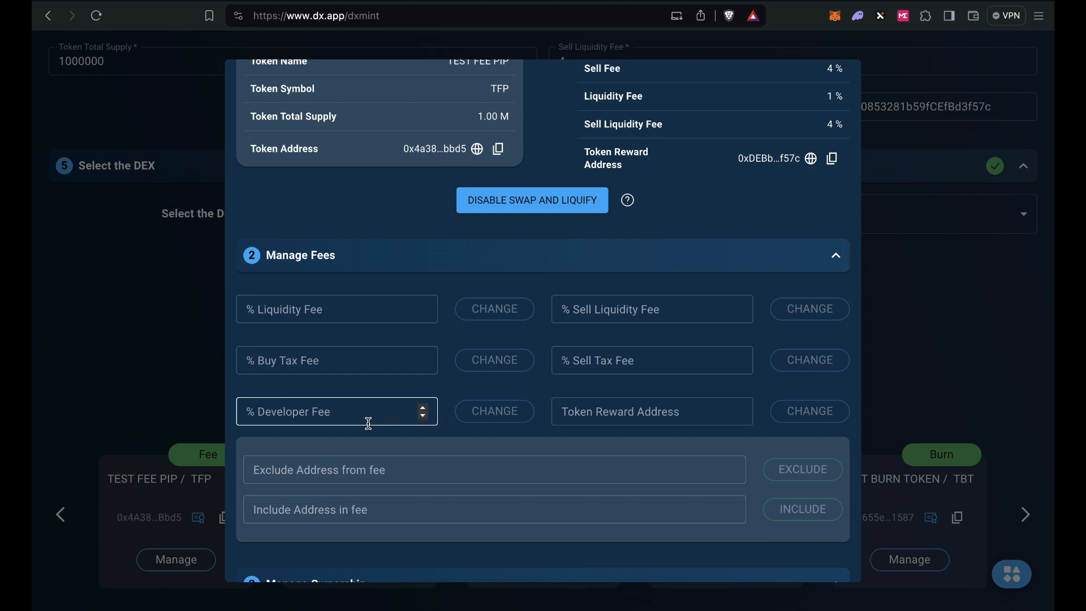
pyautogui.scroll(1, 568, 355)
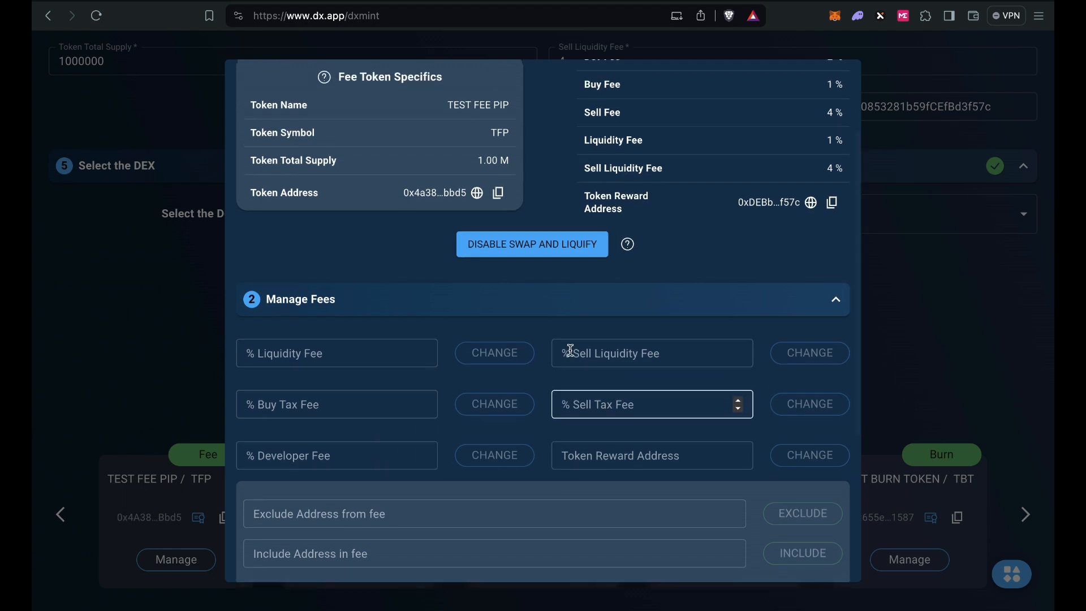
pyautogui.scroll(1, 575, 334)
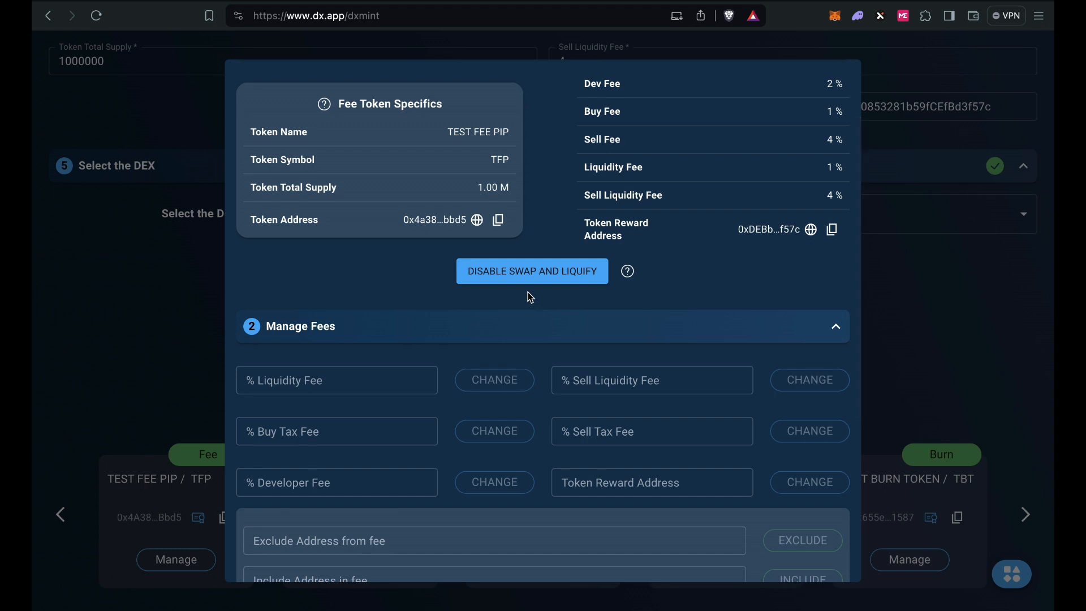
pyautogui.moveTo(630, 274)
pyautogui.scroll(-3, 715, 281)
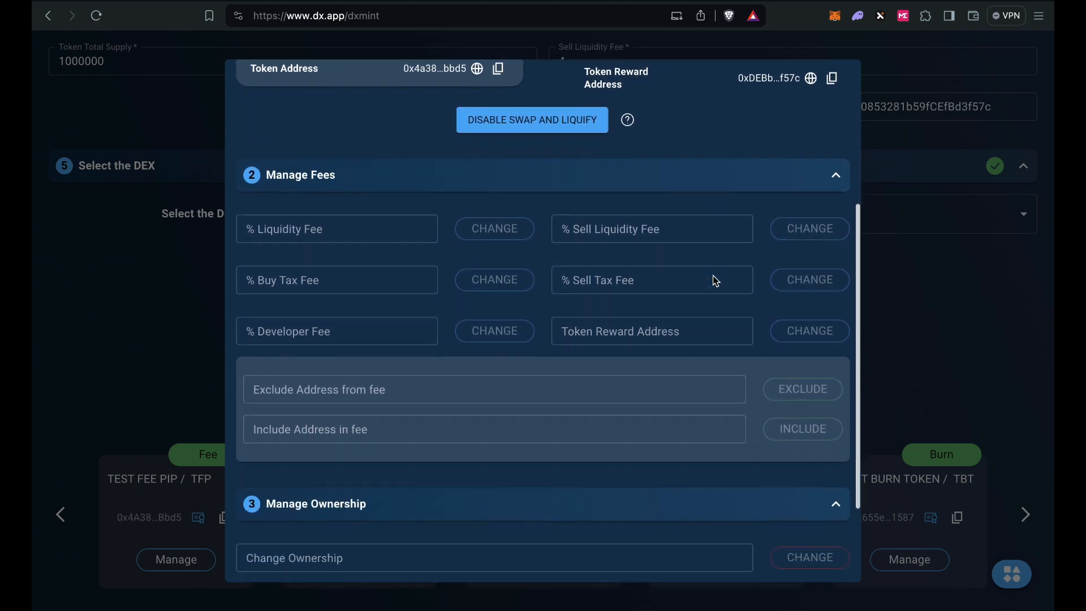
pyautogui.scroll(-1, 716, 281)
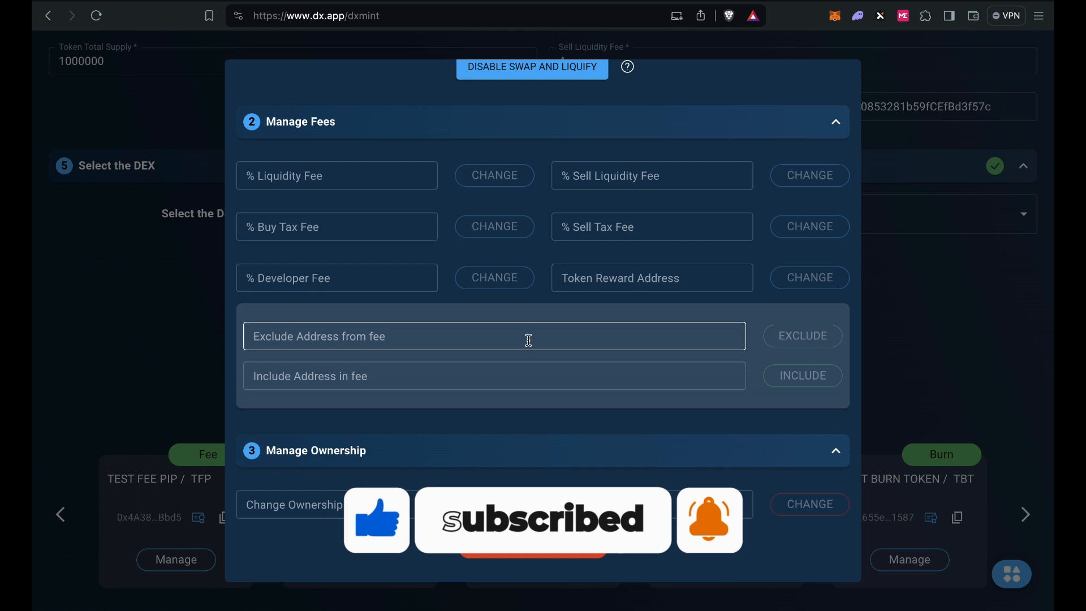
pyautogui.scroll(-1, 529, 340)
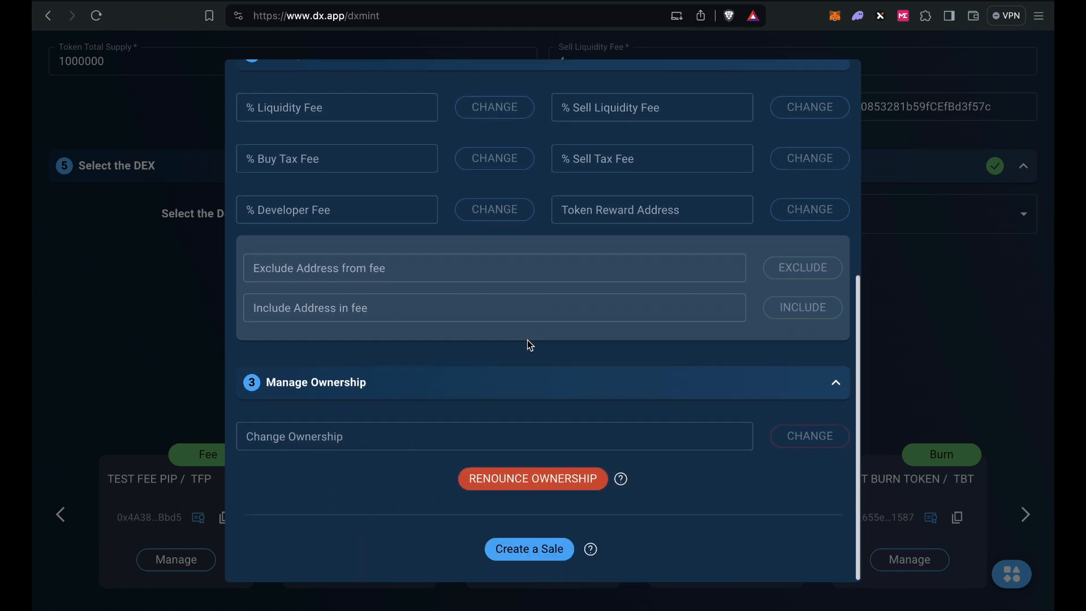
pyautogui.scroll(5, 528, 340)
pyautogui.scroll(-6, 527, 340)
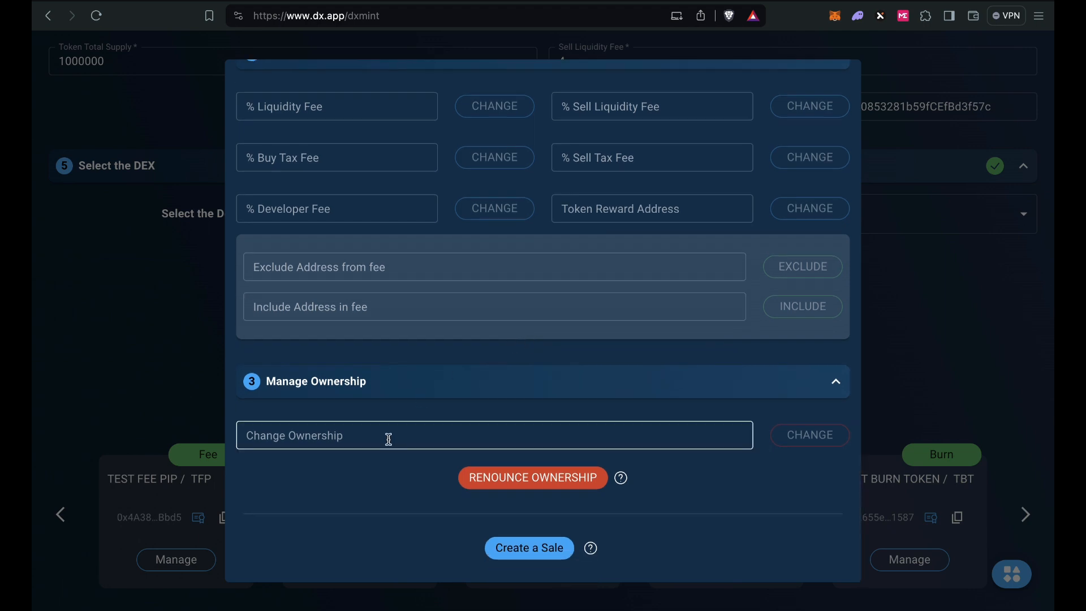
# Examine the options for changing and renouncing token ownership, and close the token management dialog.
pyautogui.click(388, 439)
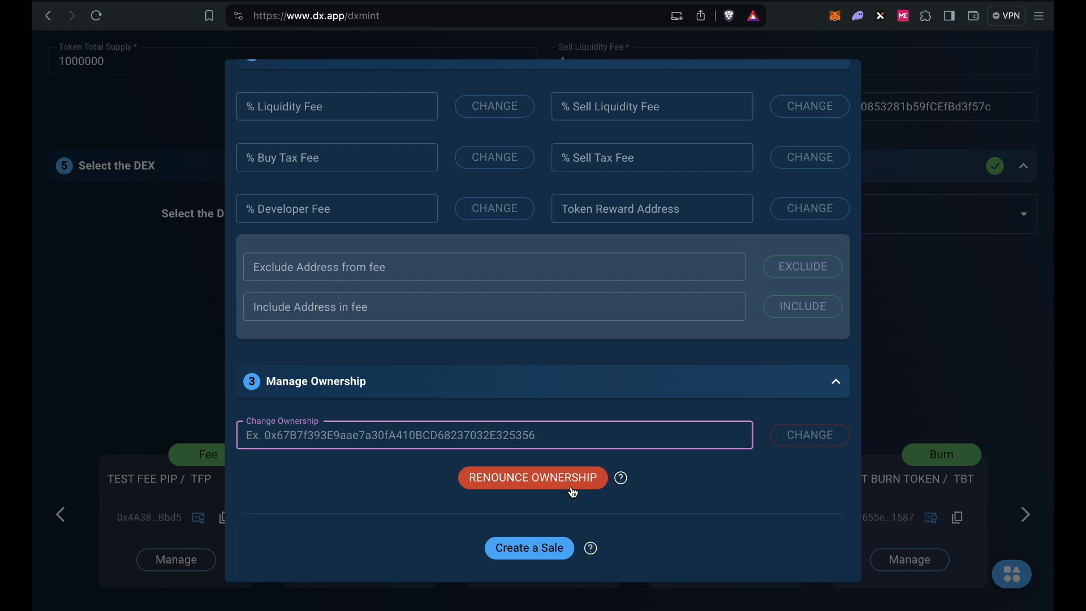
pyautogui.moveTo(622, 480)
pyautogui.scroll(7, 641, 421)
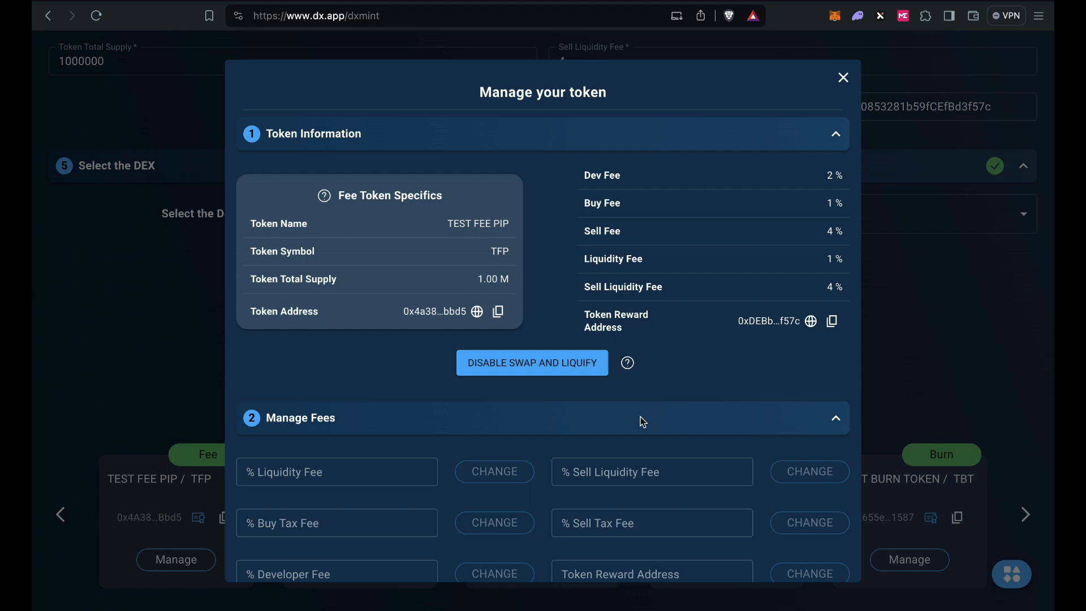
pyautogui.scroll(-7, 642, 421)
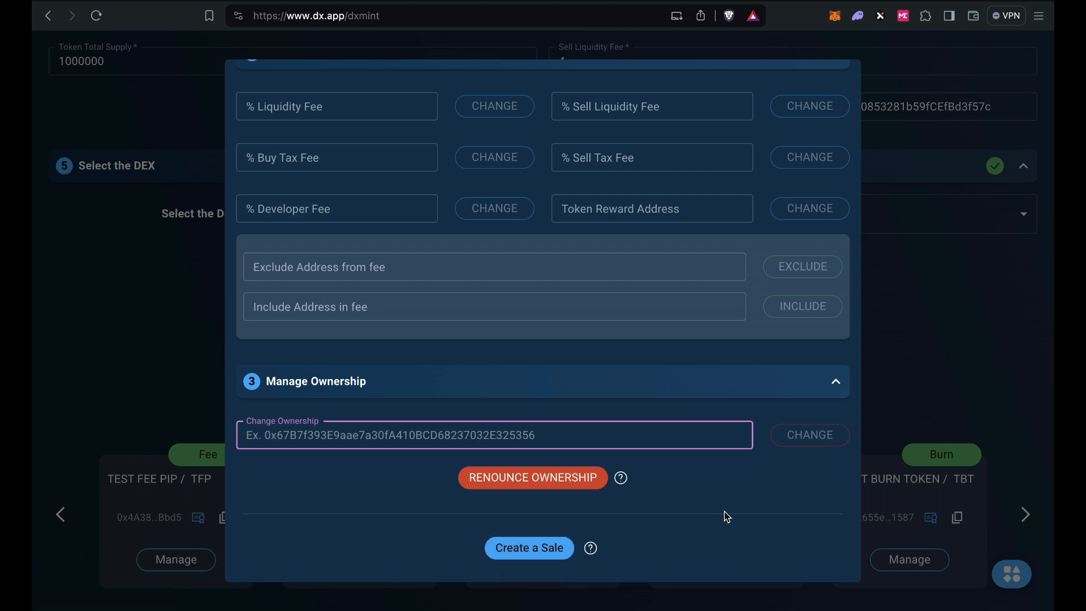
pyautogui.scroll(6, 724, 517)
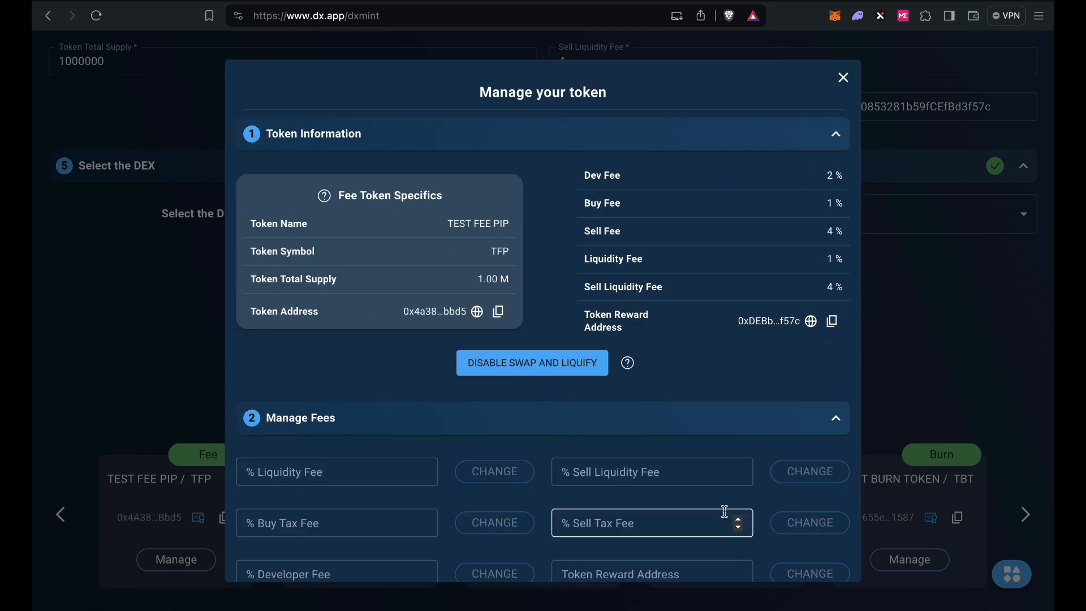
pyautogui.click(846, 82)
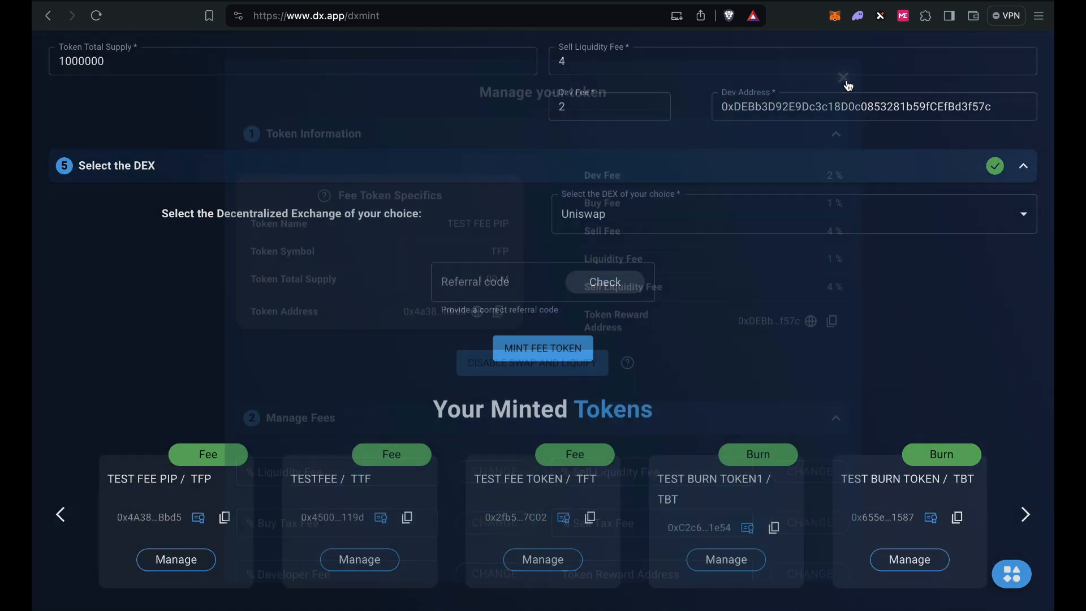
# Open the personal dashboard, view the DxMint certificate of TEST FEE PIP, and return to the token list.
pyautogui.scroll(10, 788, 283)
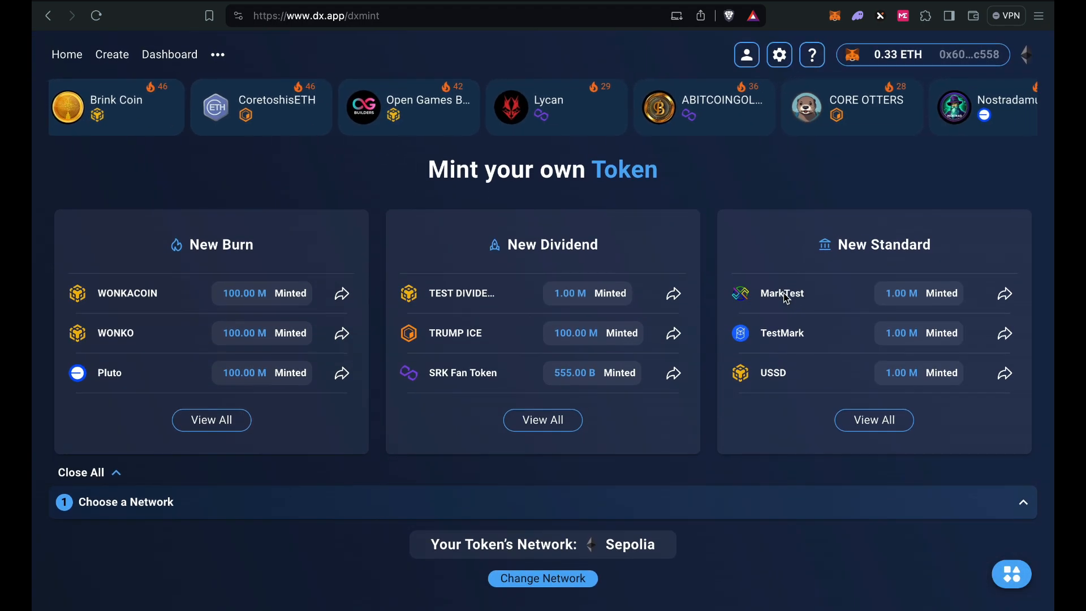
pyautogui.click(746, 57)
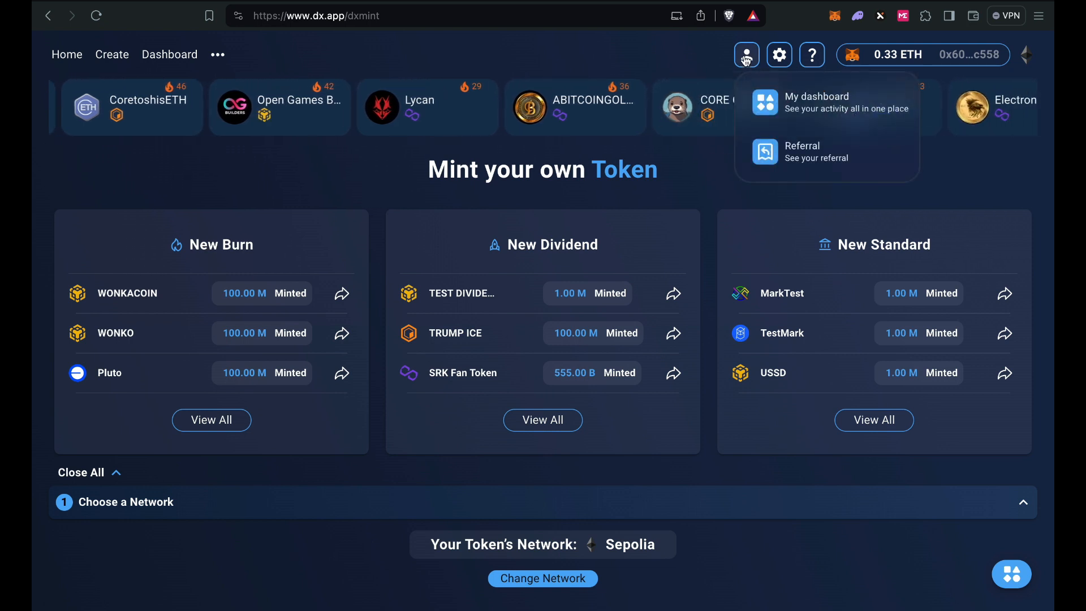
pyautogui.click(779, 102)
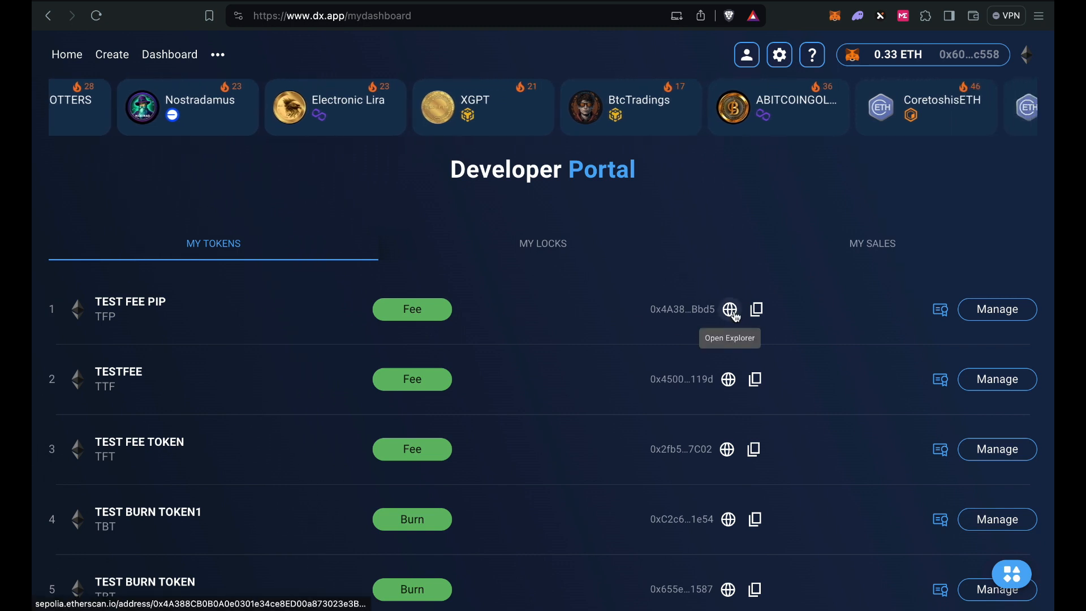
pyautogui.click(941, 311)
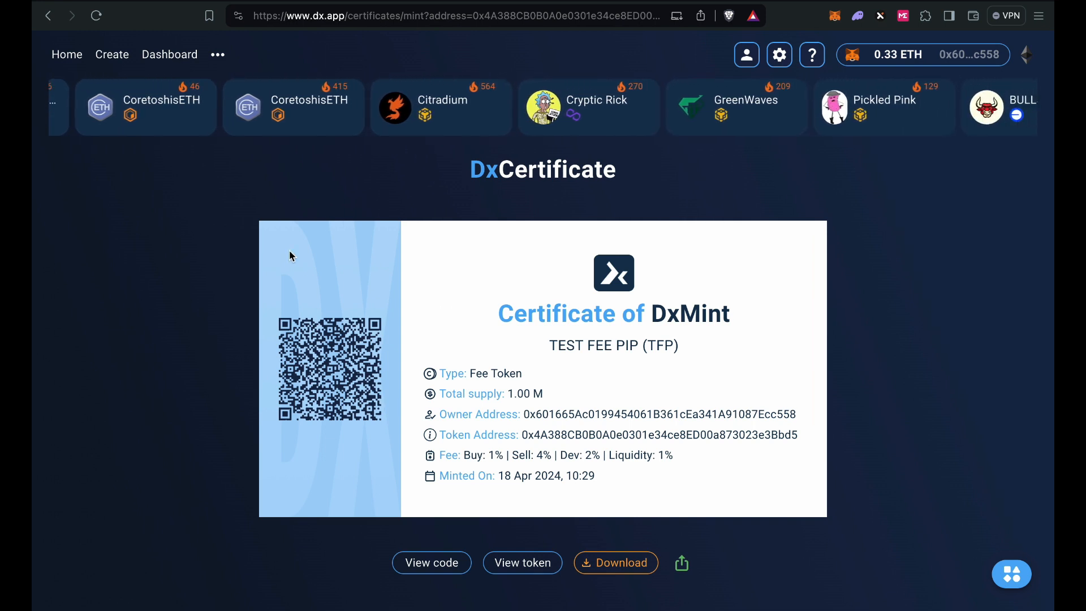
pyautogui.click(49, 19)
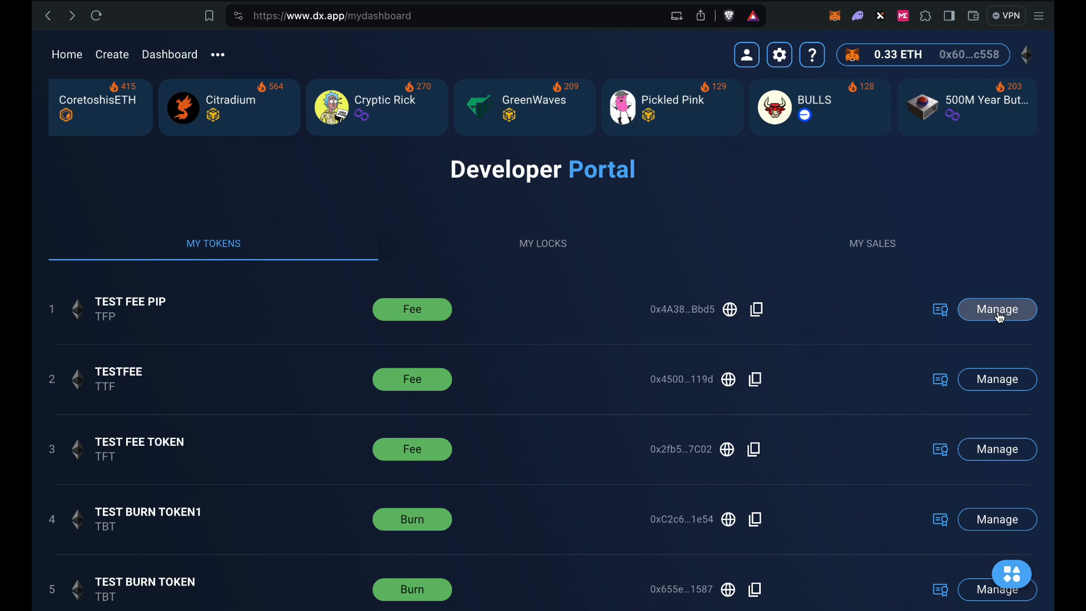
# Open the management dialog of TEST FEE PIP from the dashboard and look through its token information, fee and ownership sections.
pyautogui.click(998, 311)
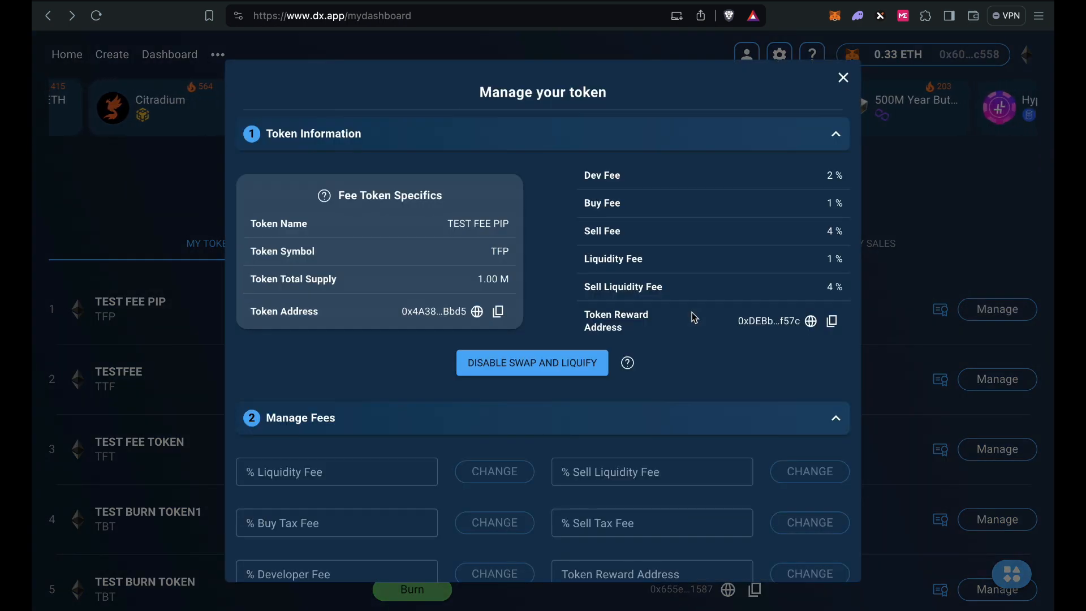
pyautogui.scroll(-7, 691, 312)
pyautogui.scroll(7, 692, 314)
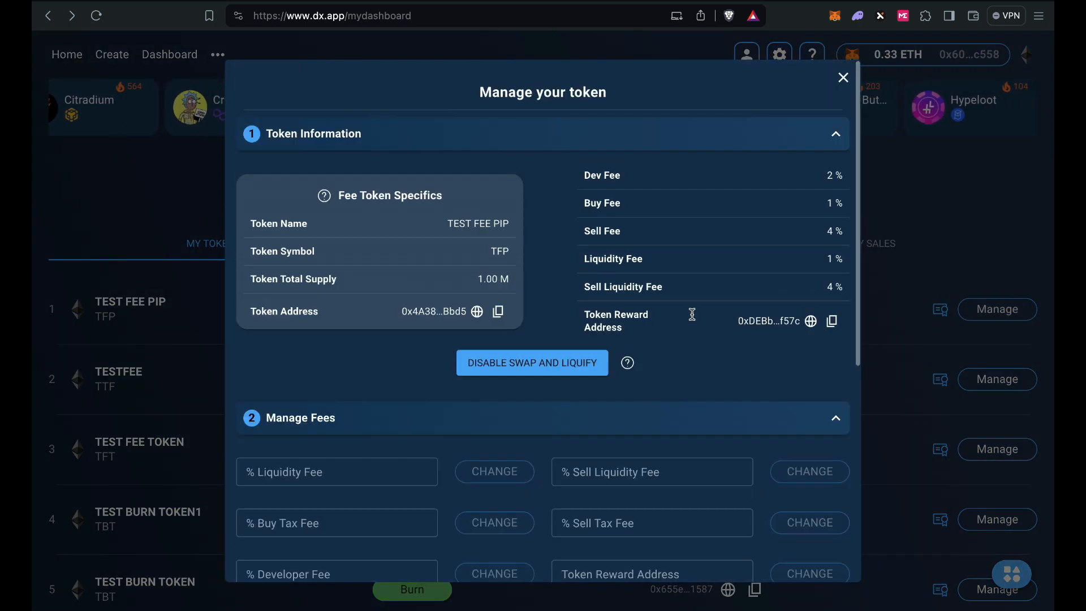
pyautogui.scroll(-6, 692, 314)
pyautogui.scroll(7, 694, 318)
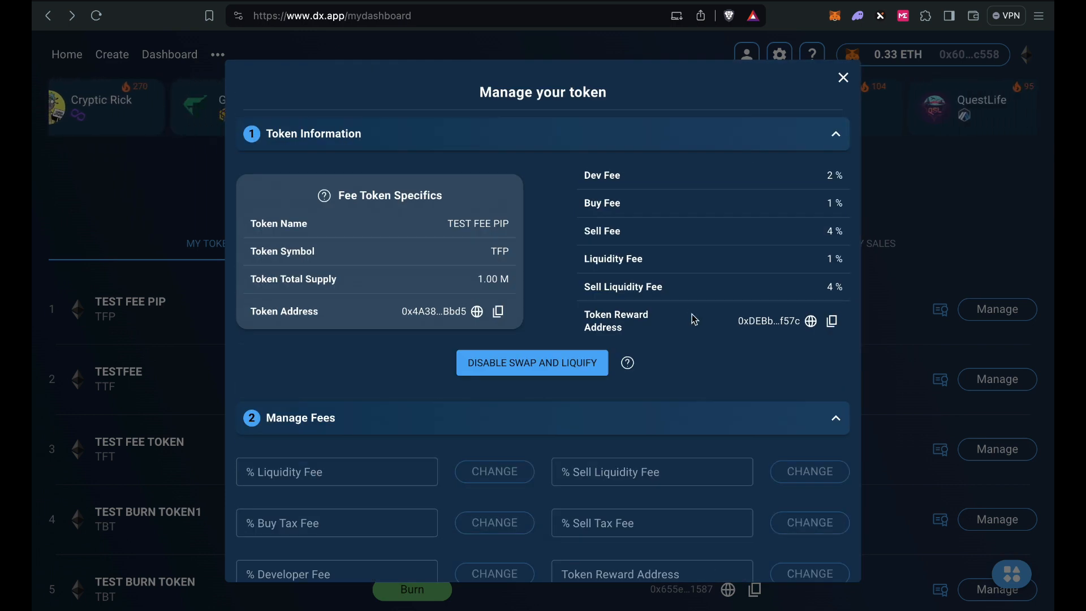
pyautogui.scroll(-1, 733, 262)
pyautogui.scroll(1, 733, 262)
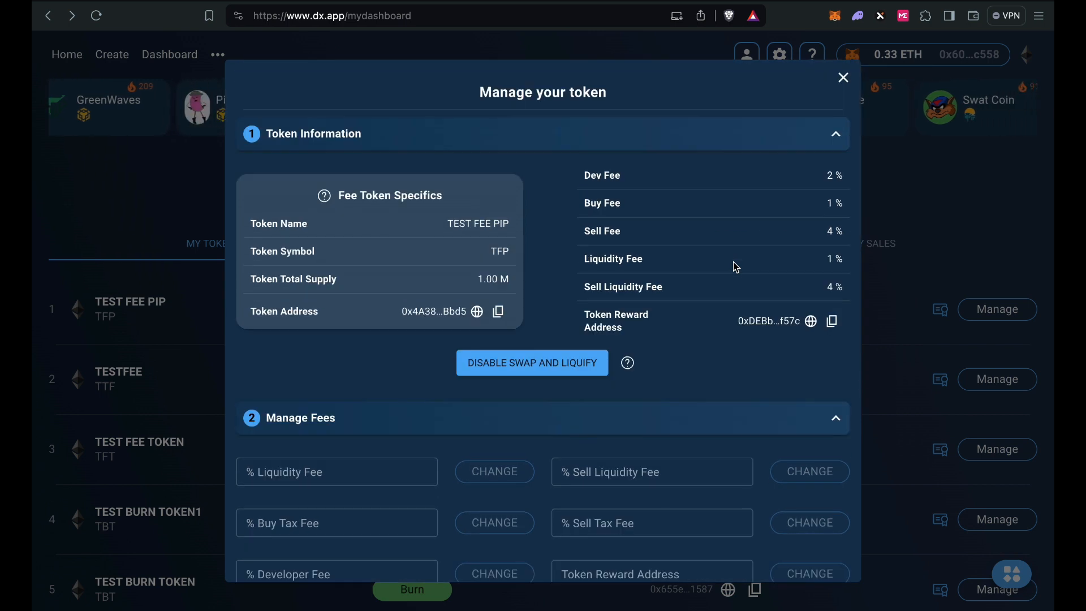